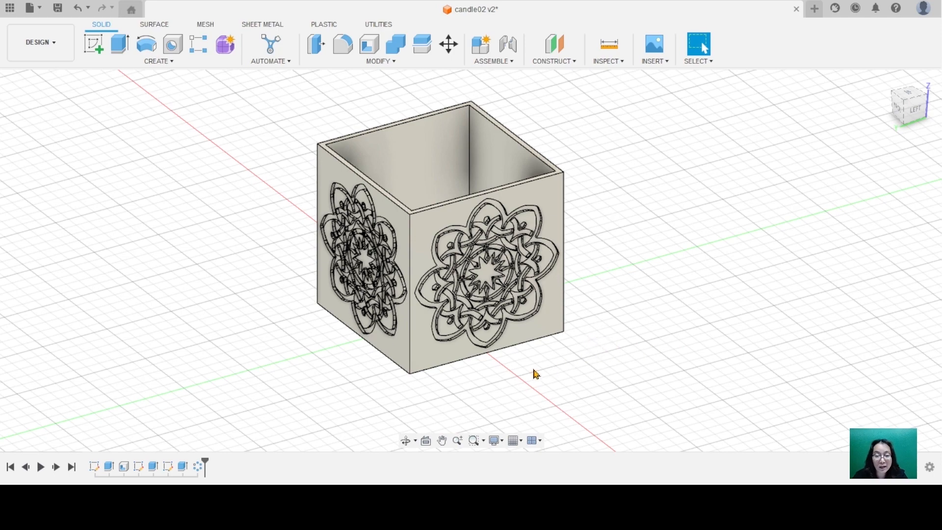
Examine the mandala relief on the outer sides of the finished candle box from several angles
shift+middle_drag(526, 381, 327, 376)
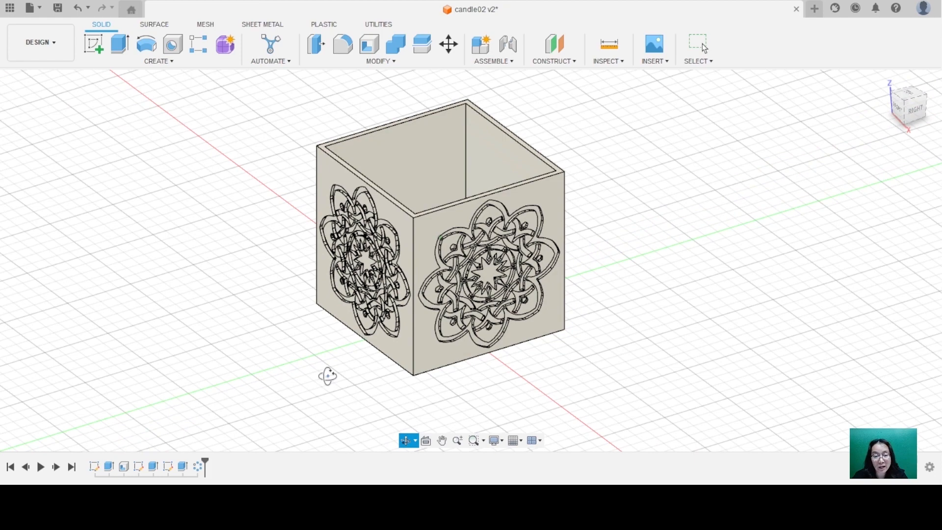
shift+middle_drag(327, 376, 329, 375)
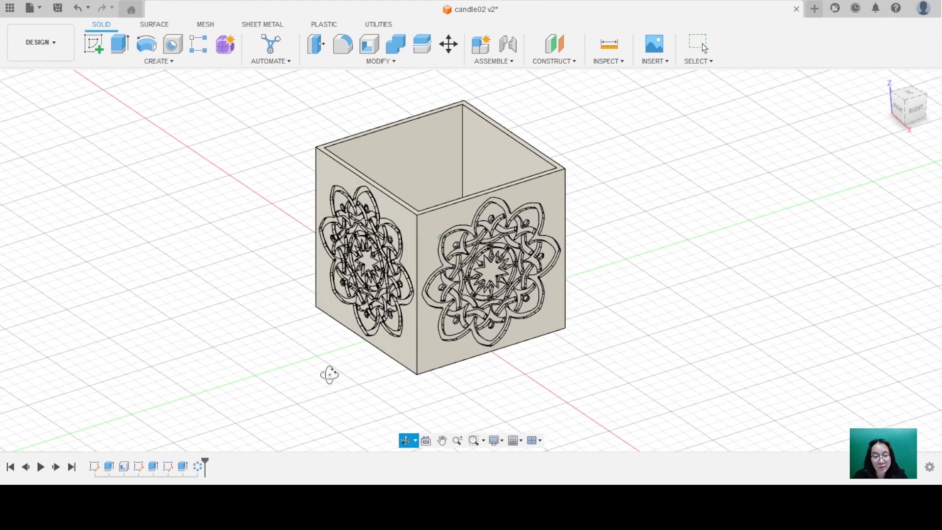
shift+middle_drag(658, 234, 780, 253)
shift+middle_drag(580, 349, 583, 326)
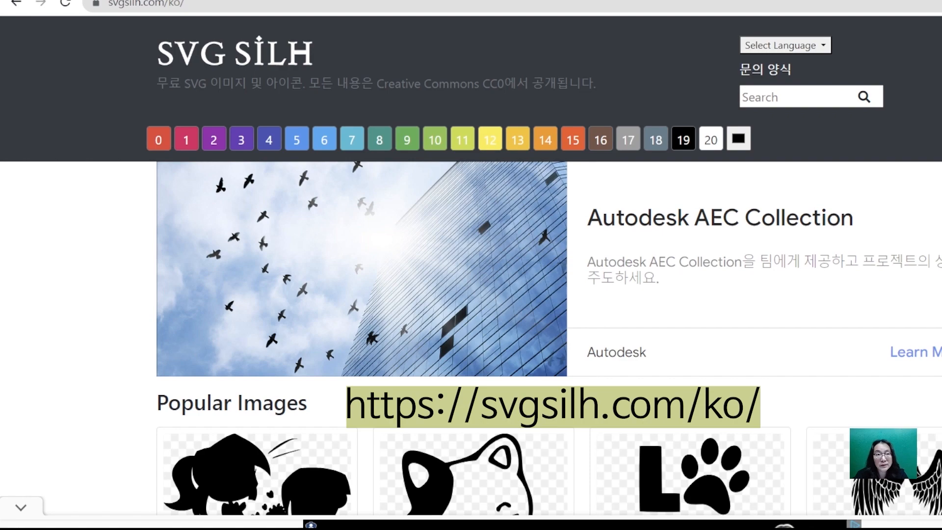
On the SVG SILH website, browse the popular images and open the page of the round mandala ornament
scroll(471, 265, down, 10)
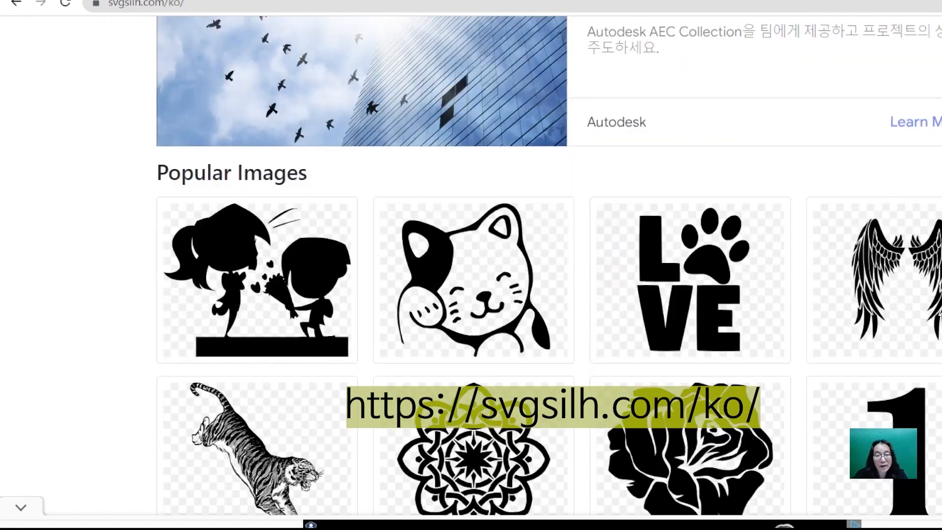
scroll(687, 197, down, 2)
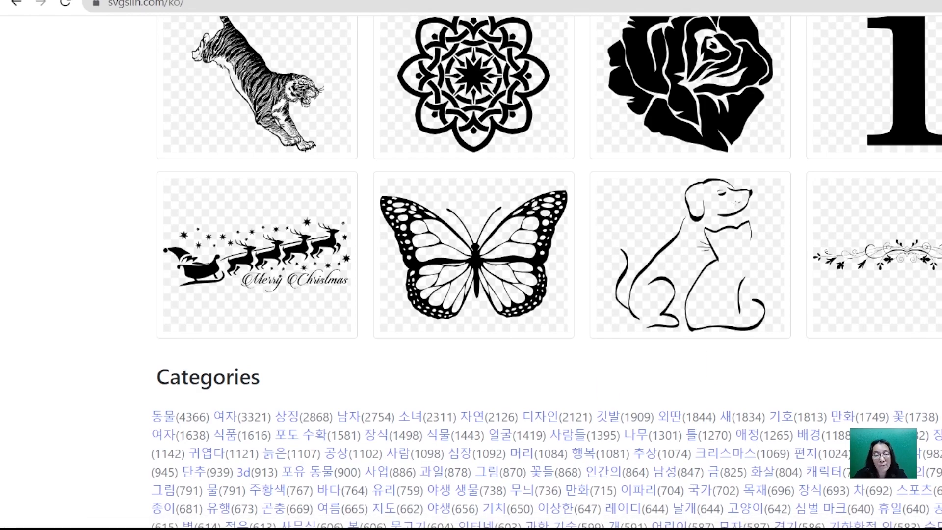
scroll(539, 270, up, 7)
scroll(540, 269, down, 7)
scroll(784, 275, down, 5)
scroll(767, 255, up, 3)
scroll(765, 252, up, 6)
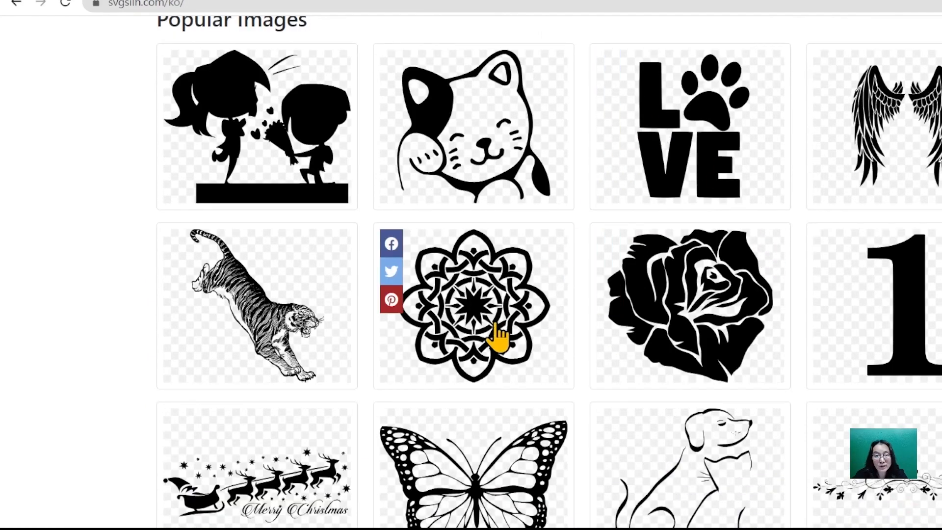
click(495, 325)
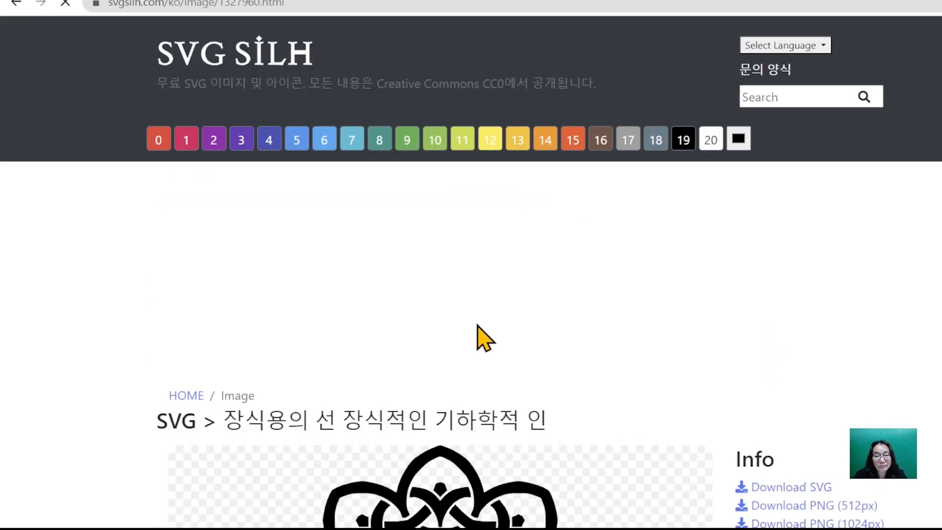
scroll(584, 312, down, 4)
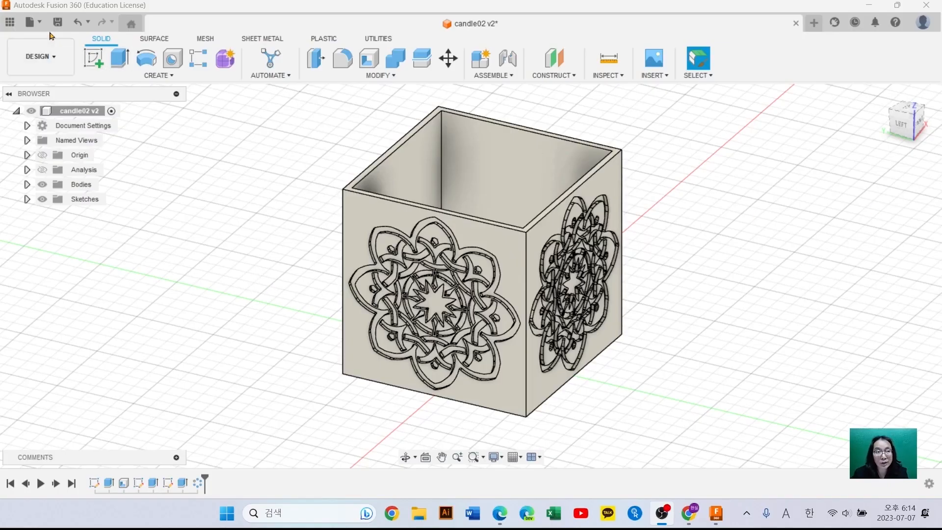
In Fusion 360, create a new design and start a sketch on the horizontal origin plane
click(31, 22)
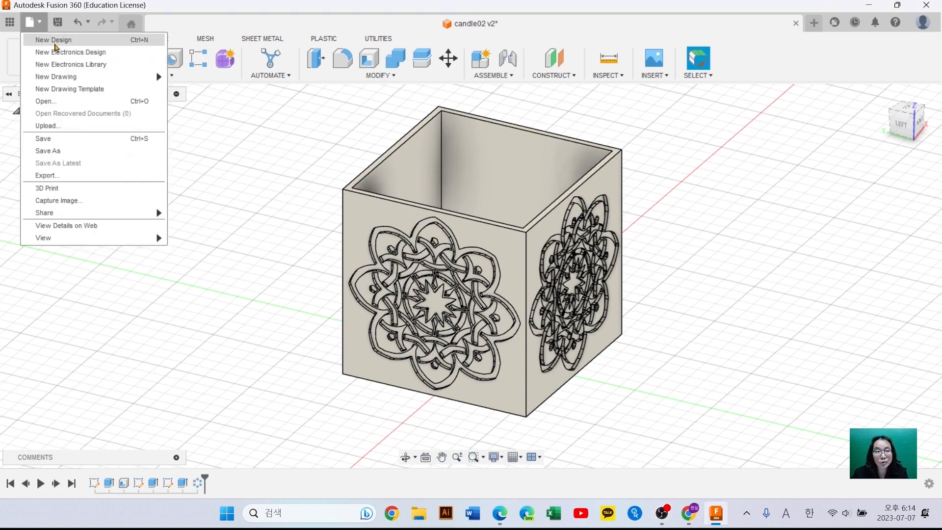
click(55, 43)
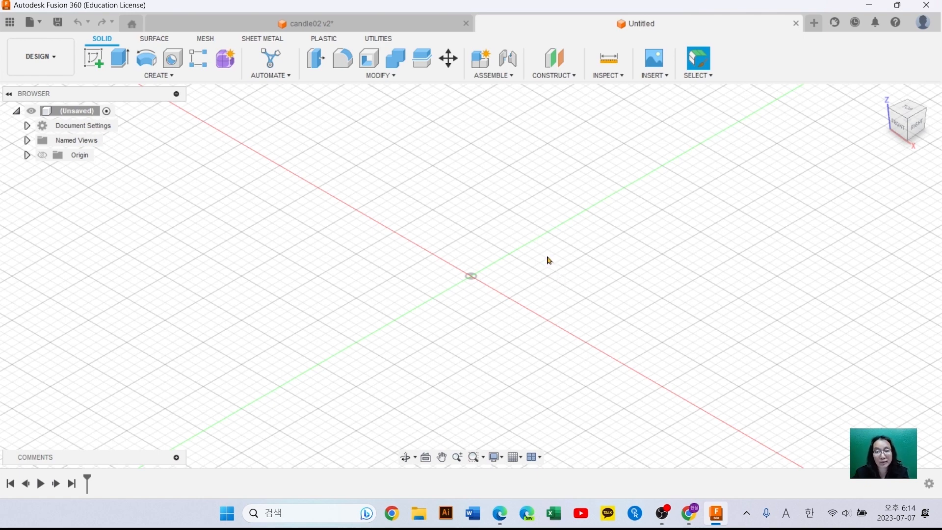
click(95, 64)
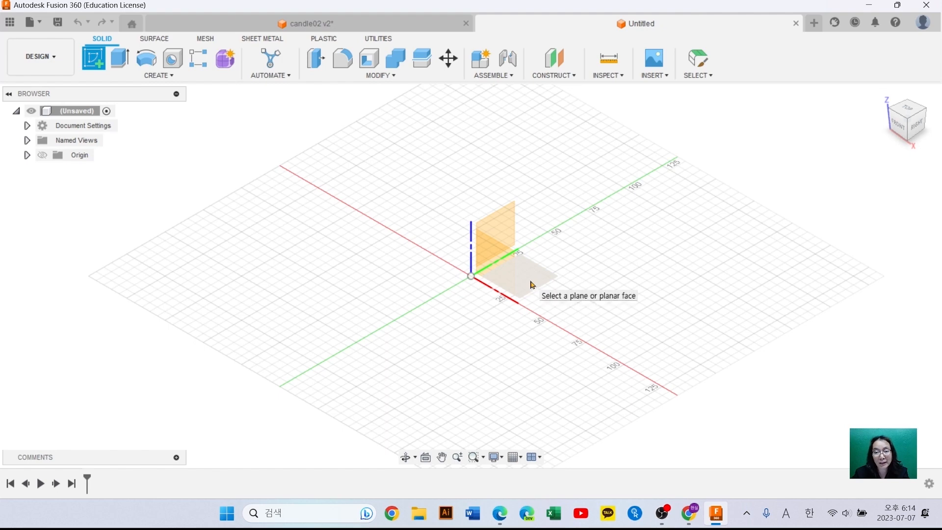
click(532, 285)
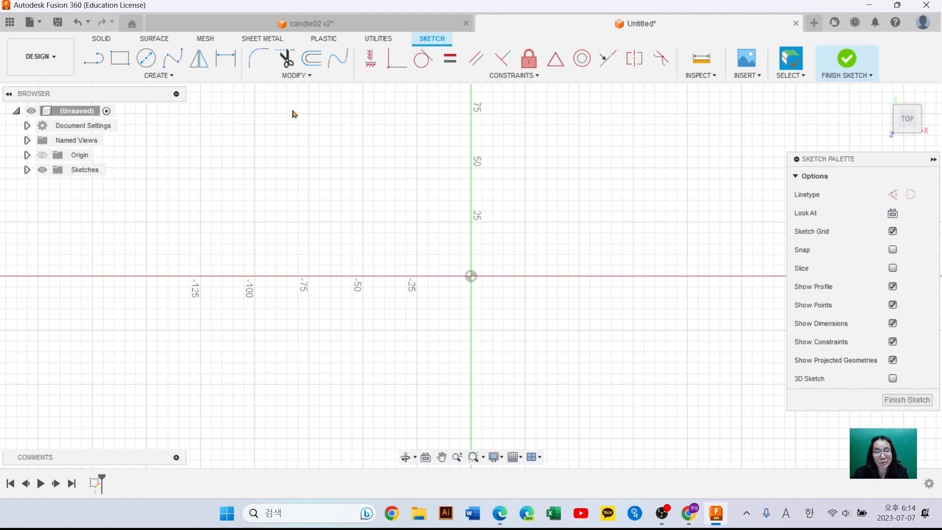
Sketch a center rectangle about 92 by 88 mm, centred on the origin
click(148, 80)
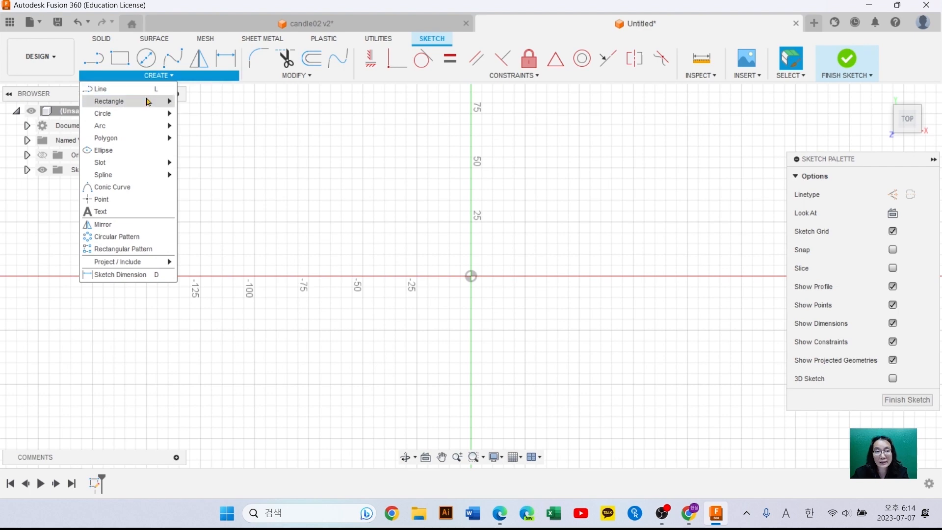
mouse_move(130, 107)
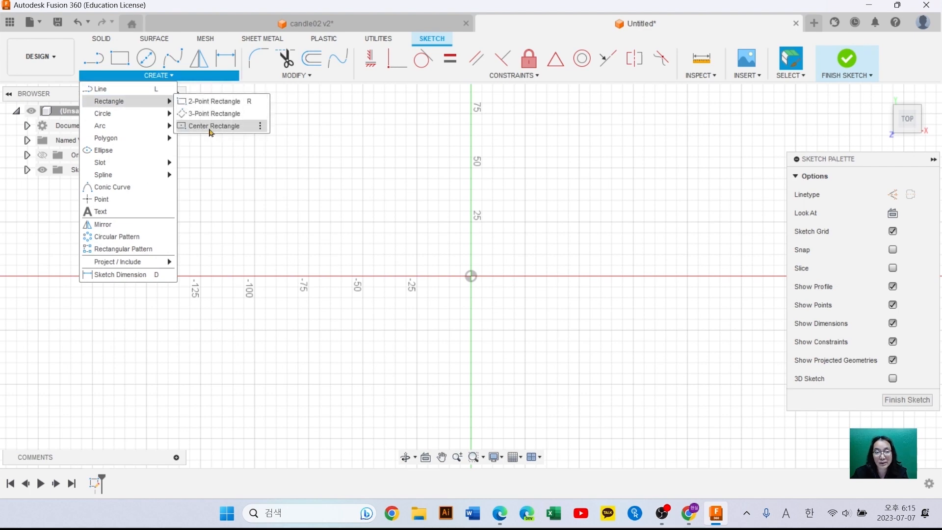
click(211, 127)
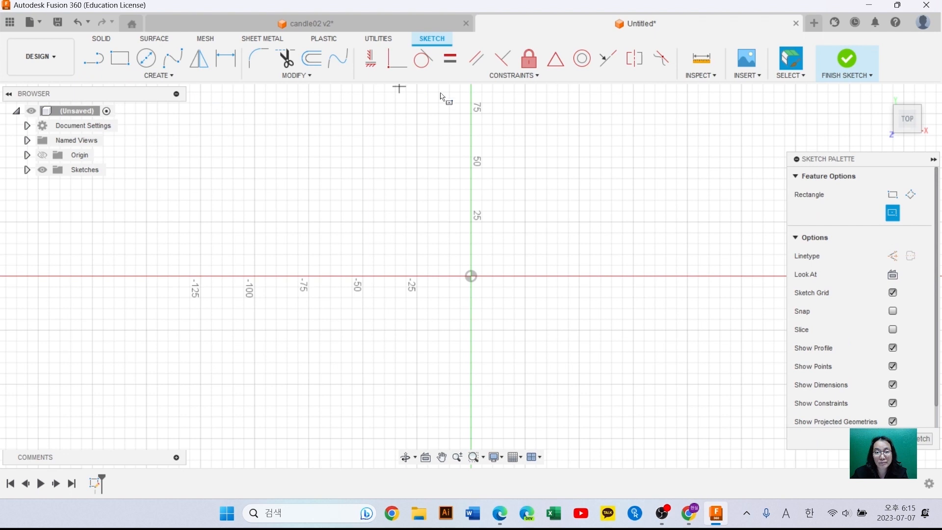
click(471, 279)
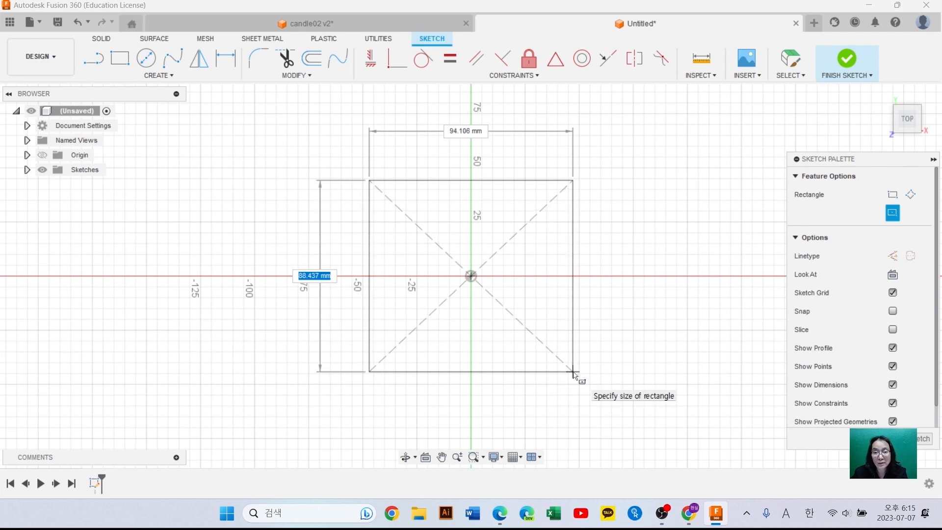
click(571, 372)
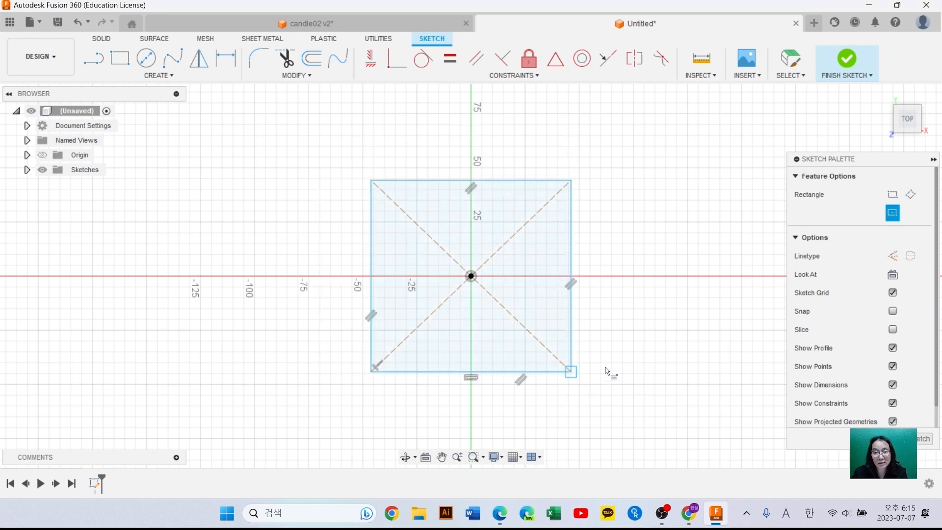
Dimension the rectangle's width and height to 60 mm each and finish the sketch
click(226, 59)
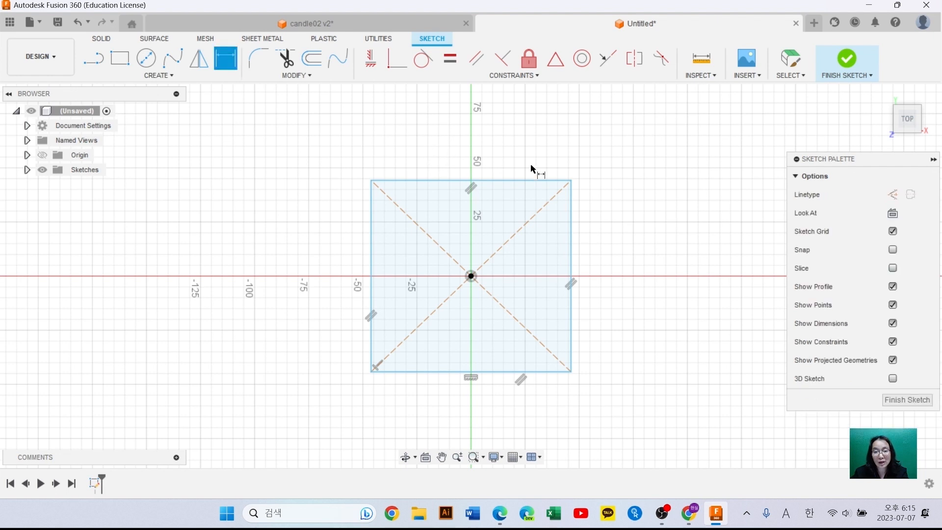
click(413, 375)
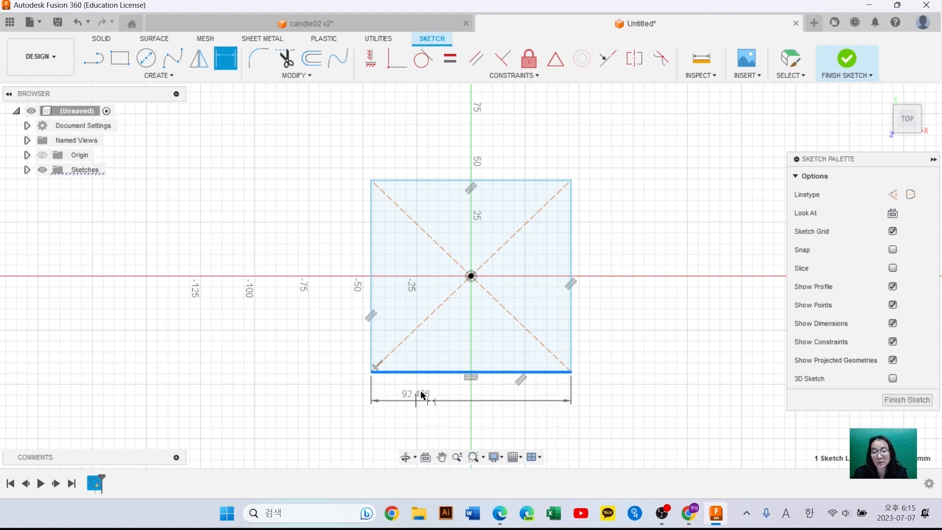
click(450, 415)
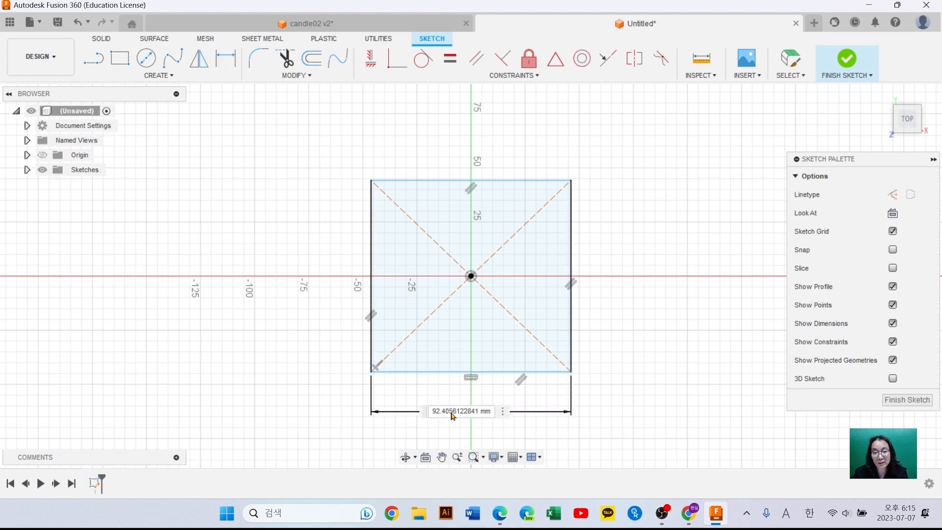
text(60)
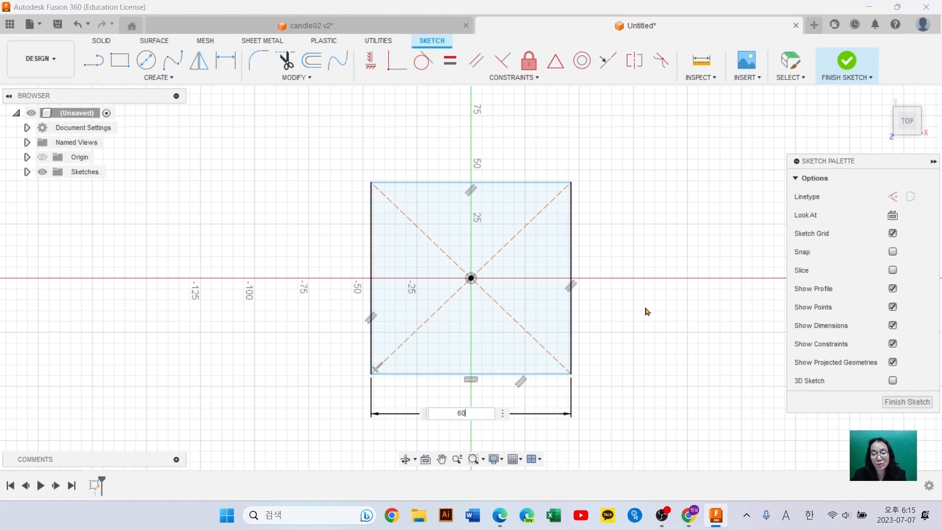
key(Return)
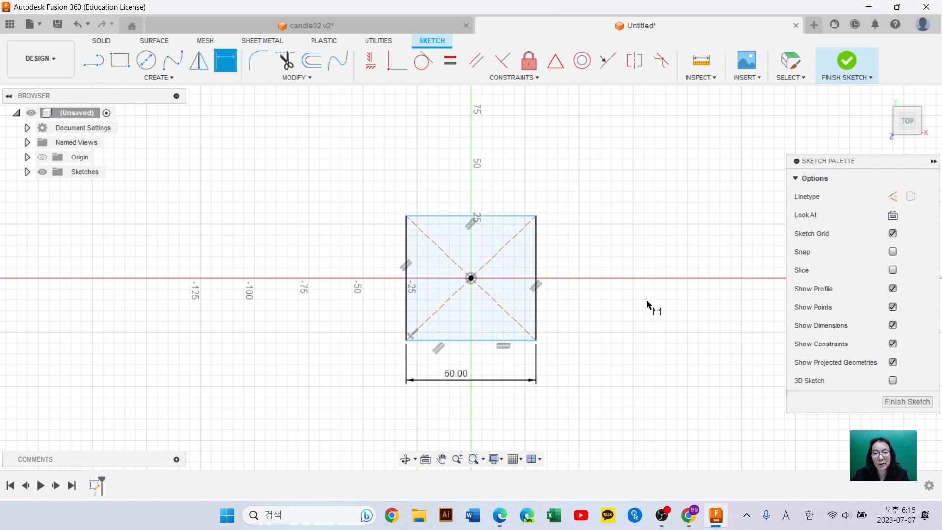
click(542, 272)
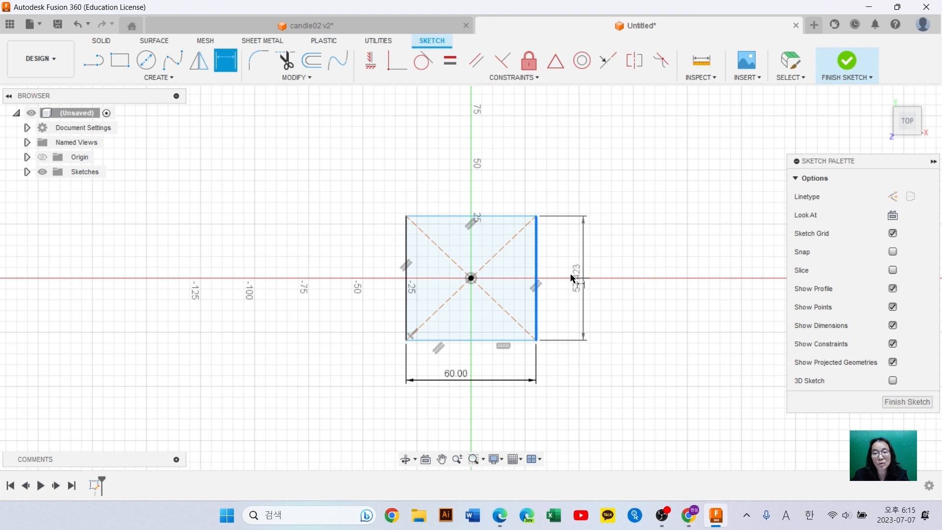
click(570, 278)
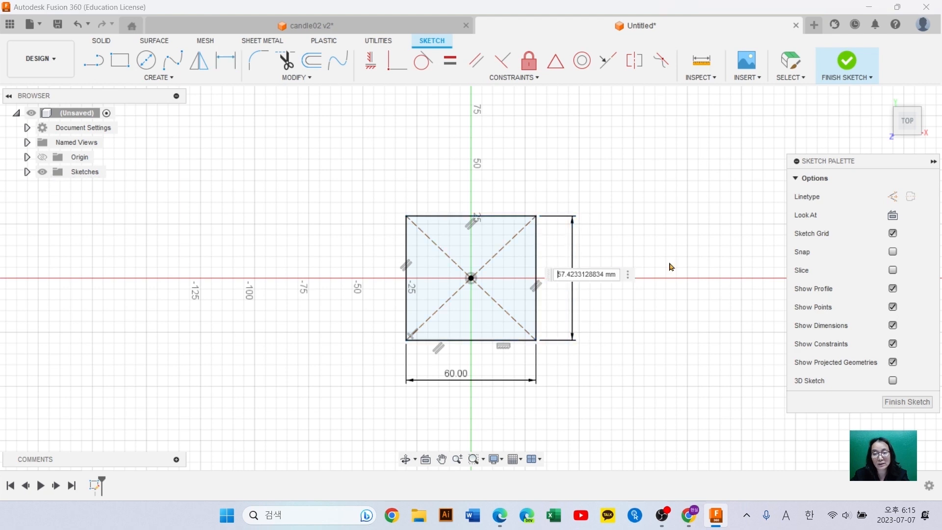
text(60)
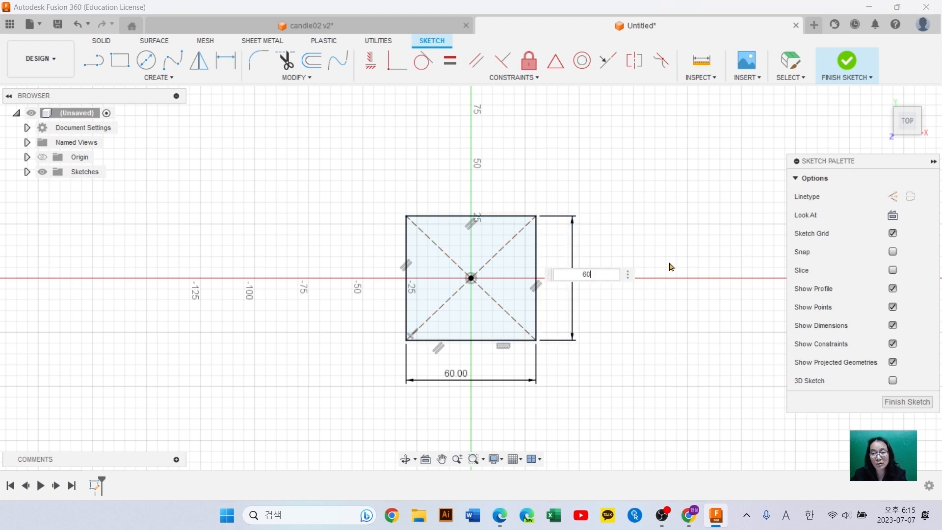
key(Return)
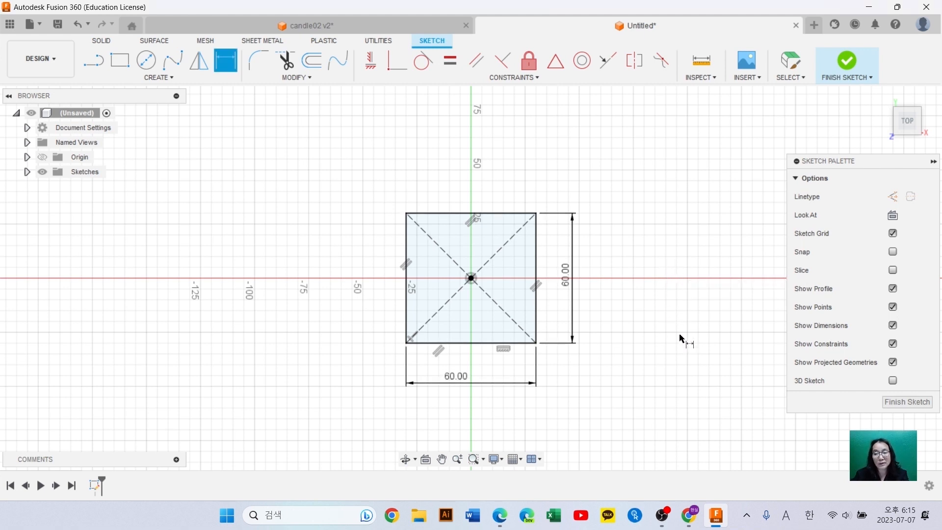
click(893, 404)
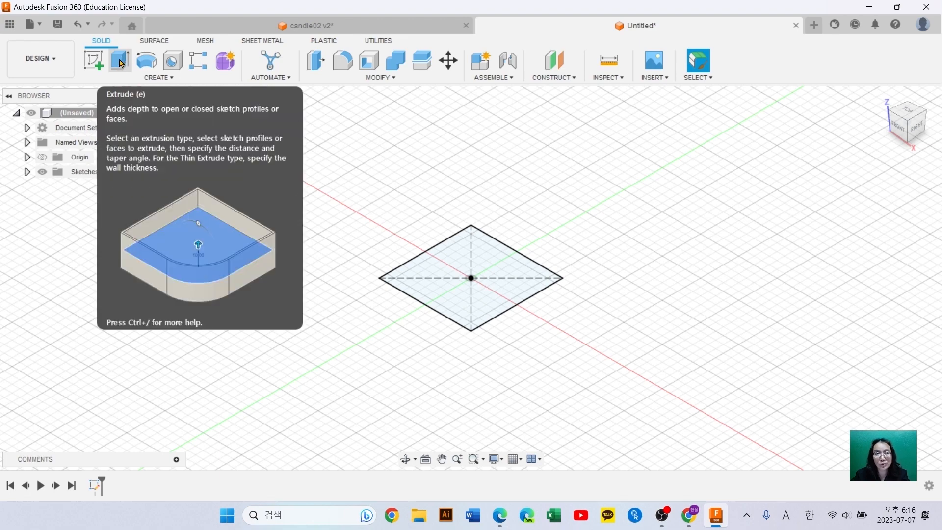
Extrude the square profile upward 60 mm as a new body
click(120, 61)
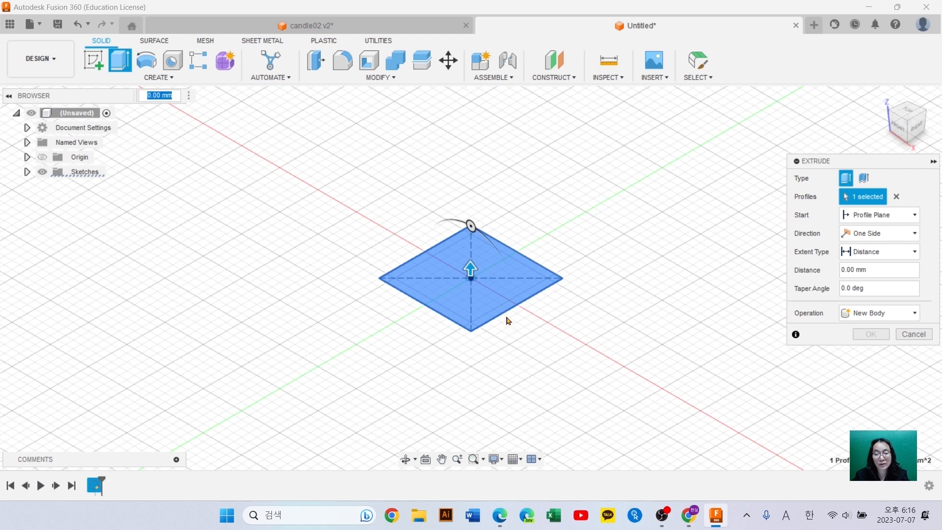
drag(468, 268, 473, 184)
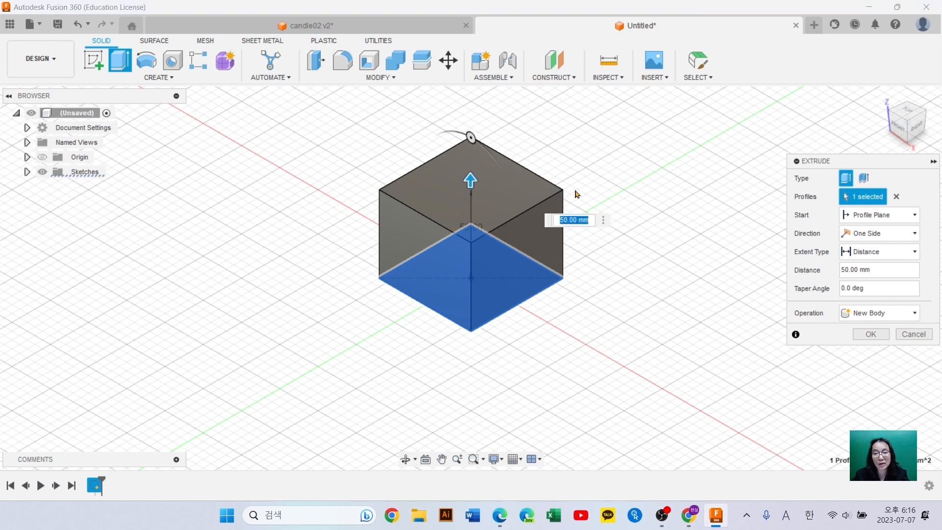
click(551, 225)
text(60)
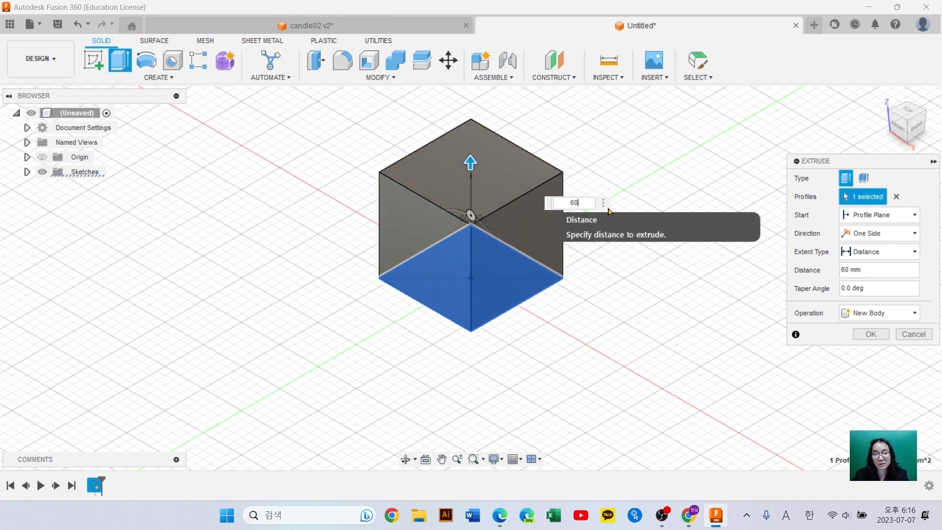
click(866, 335)
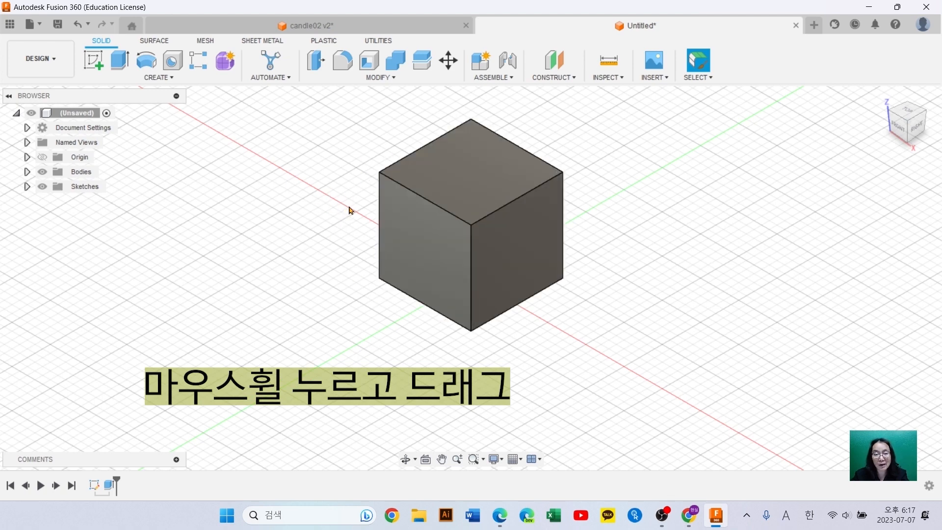
middle_drag(349, 205, 355, 253)
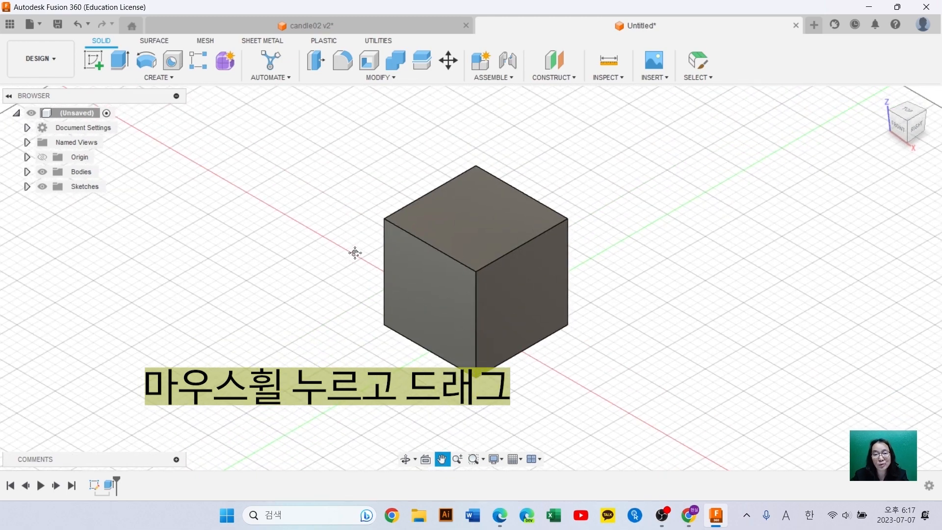
middle_drag(355, 253, 358, 254)
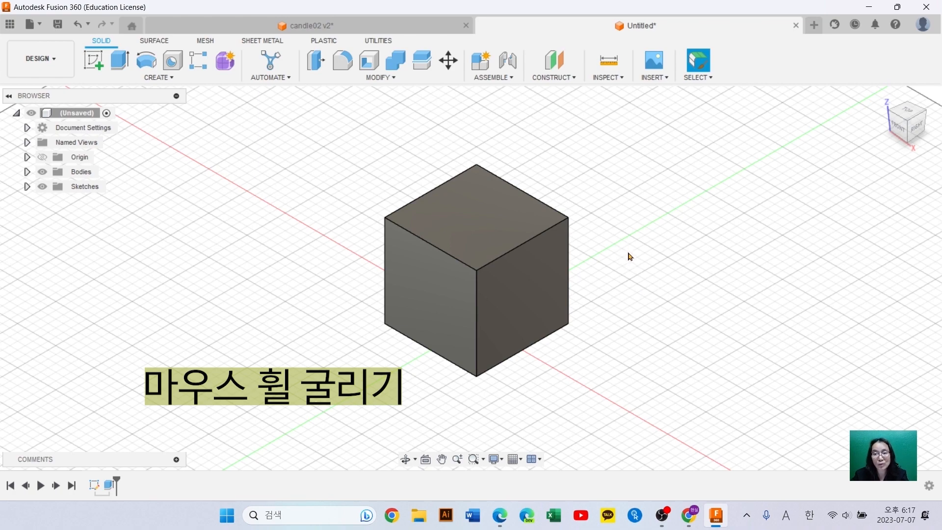
scroll(629, 256, down, 2)
scroll(625, 257, up, 4)
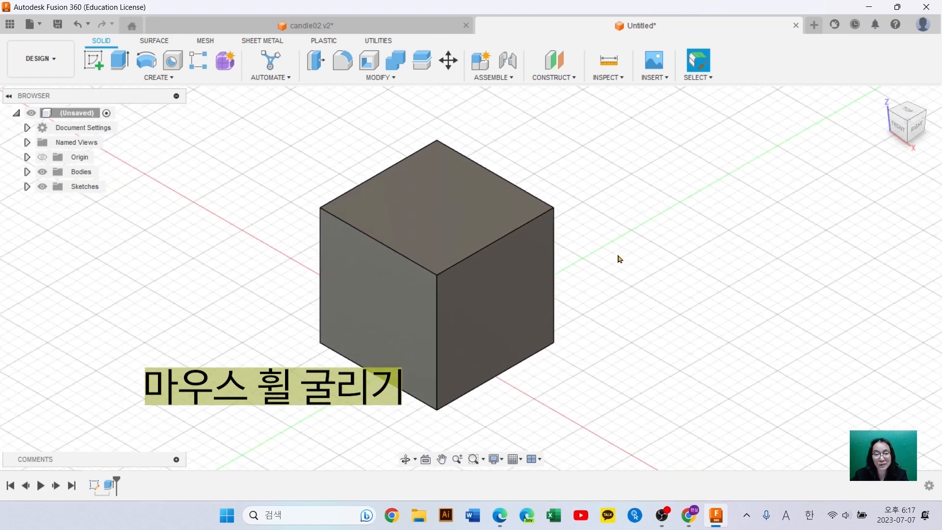
scroll(619, 258, up, 1)
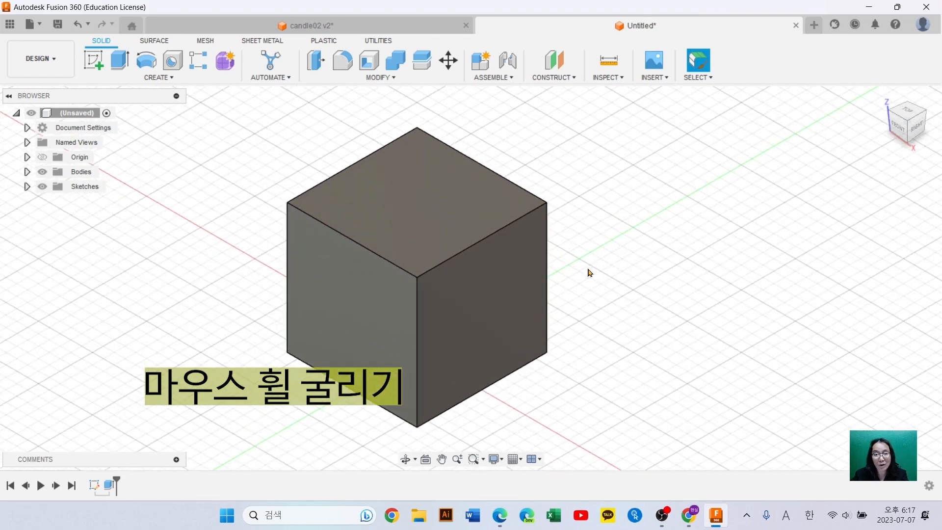
Shell the cube to an inside wall thickness of 2 mm, removing its top face
scroll(591, 270, down, 3)
scroll(592, 269, up, 2)
scroll(591, 267, up, 1)
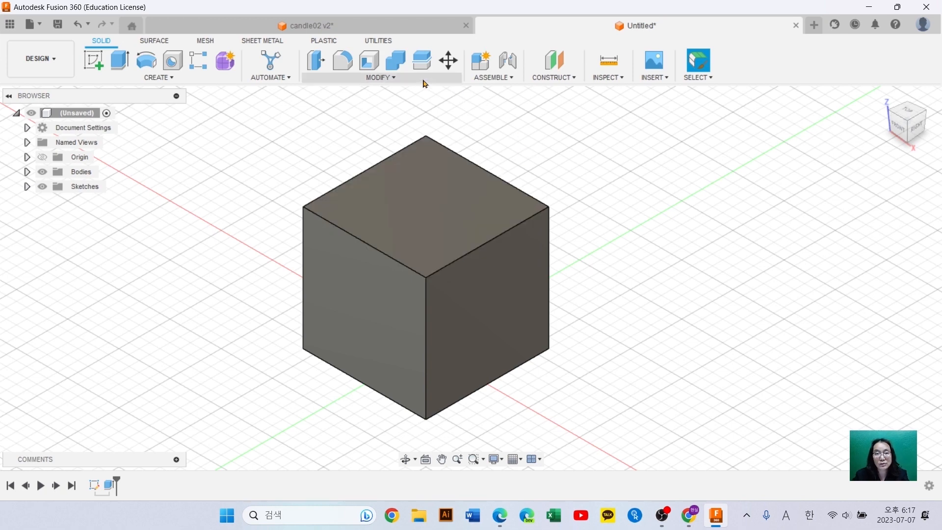
click(370, 64)
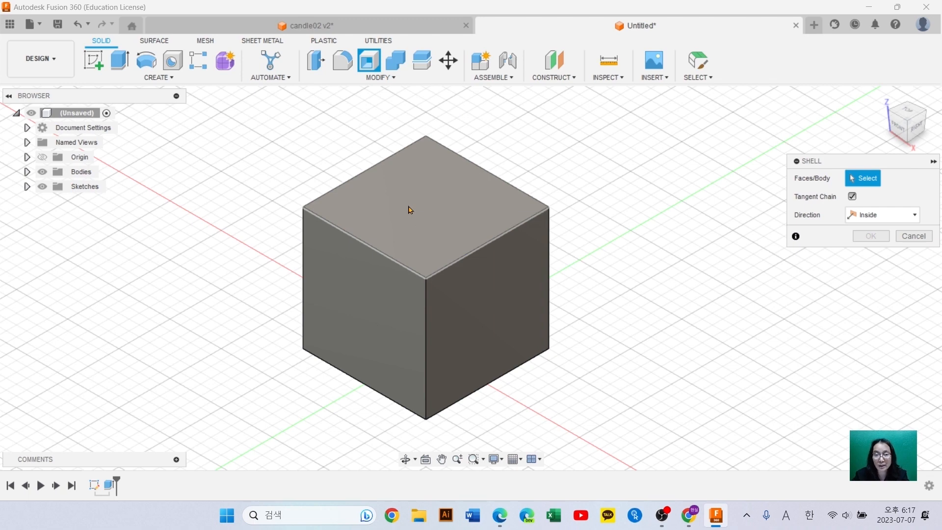
click(406, 209)
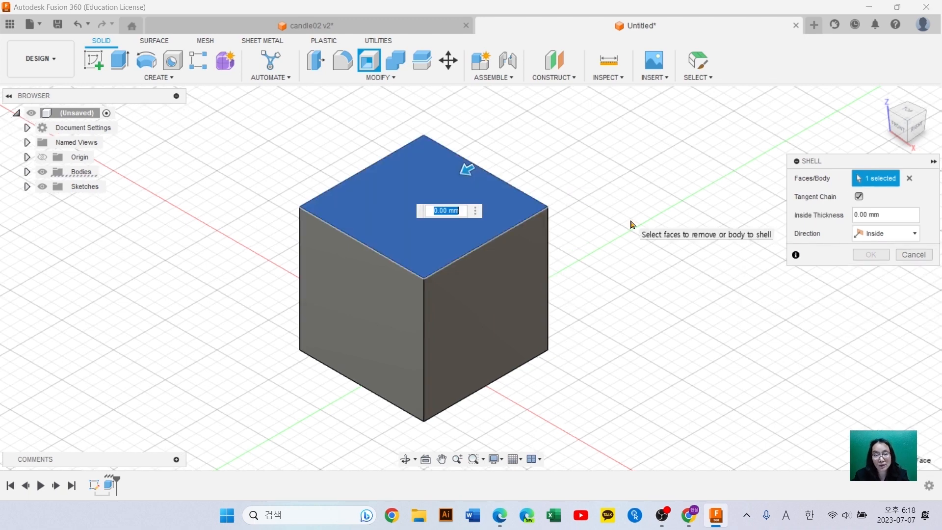
text(2)
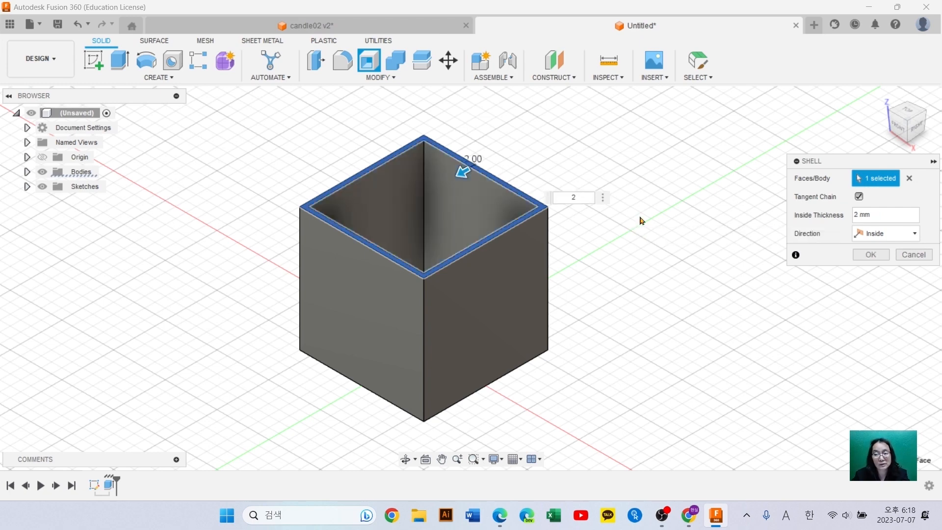
click(870, 255)
Insert the SVG file "1327960 (1).svg" from the computer's Downloads folder onto the front face of the box
mouse_move(608, 285)
middle_down()
mouse_move(679, 281)
mouse_move(664, 340)
mouse_move(668, 279)
mouse_move(628, 337)
mouse_move(625, 305)
mouse_move(617, 314)
mouse_move(555, 312)
mouse_move(665, 299)
mouse_move(593, 308)
mouse_move(647, 304)
mouse_move(649, 329)
mouse_move(687, 311)
mouse_move(685, 296)
middle_up()
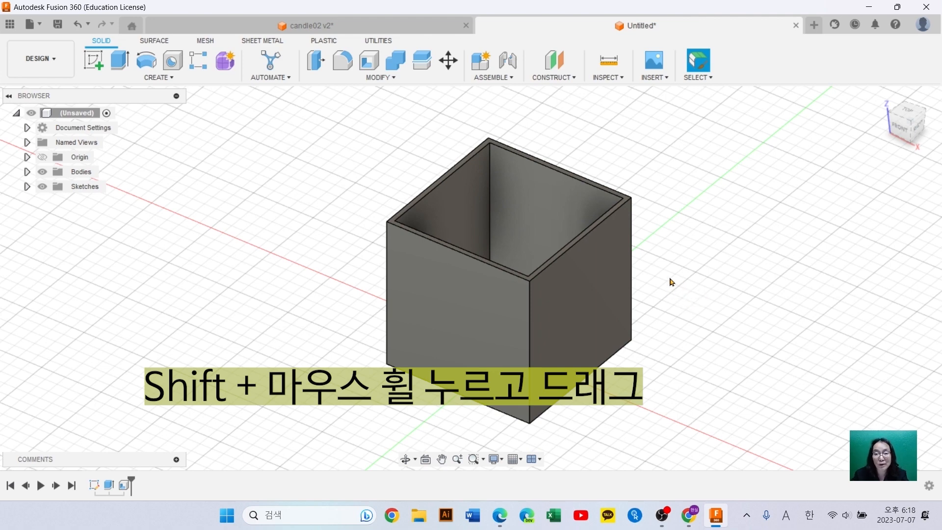
mouse_move(879, 116)
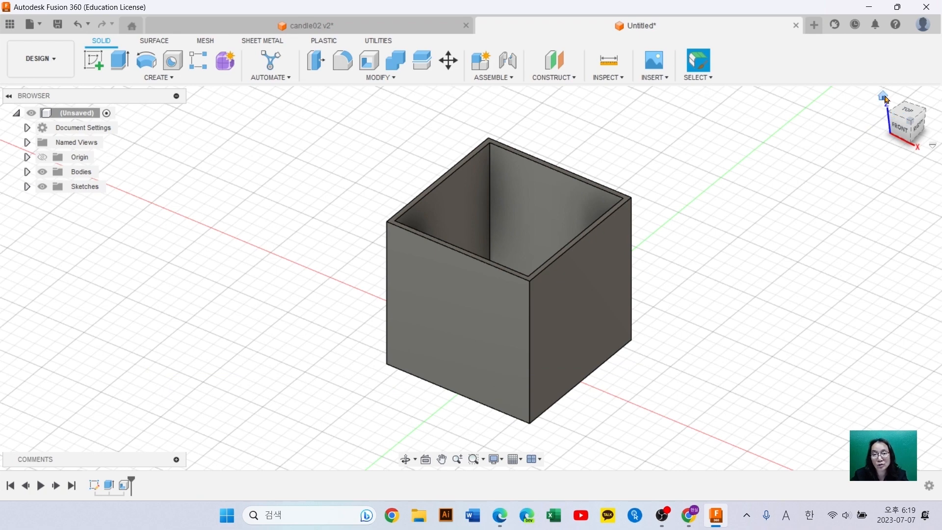
click(884, 96)
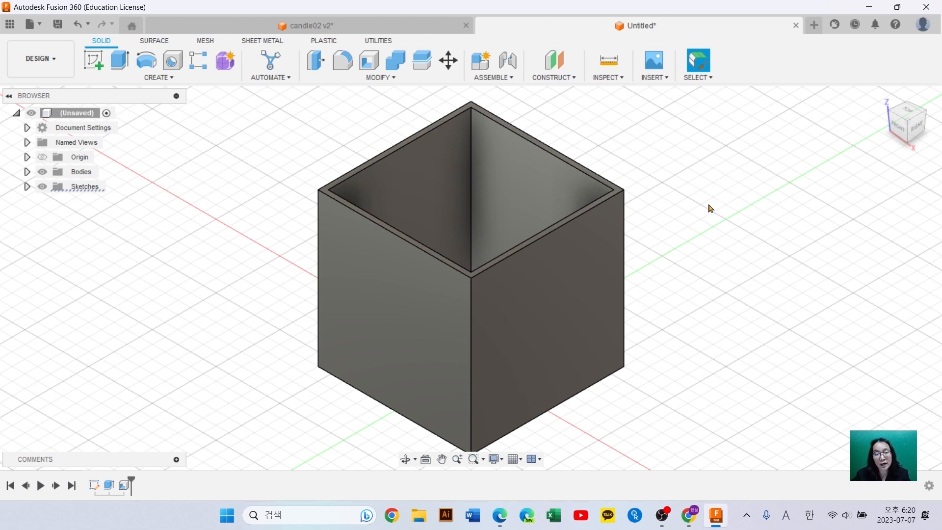
click(662, 78)
click(661, 78)
click(657, 78)
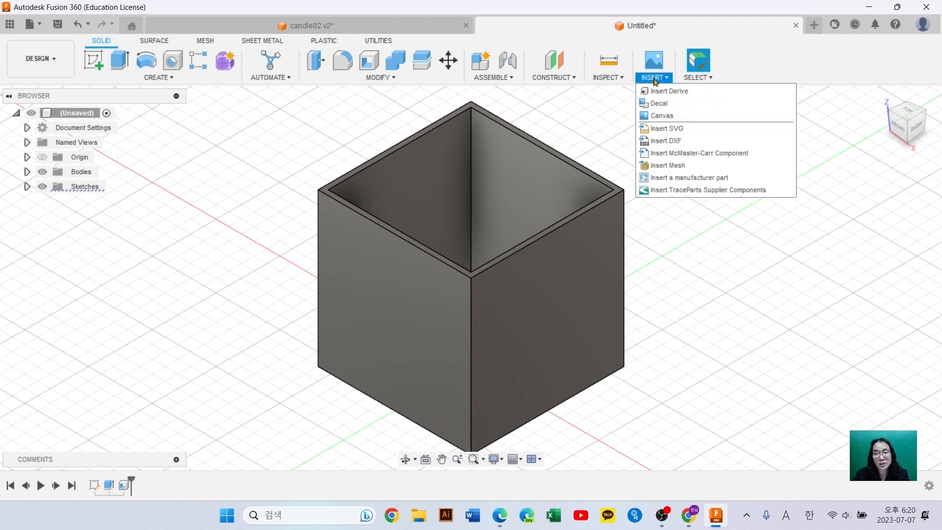
click(658, 131)
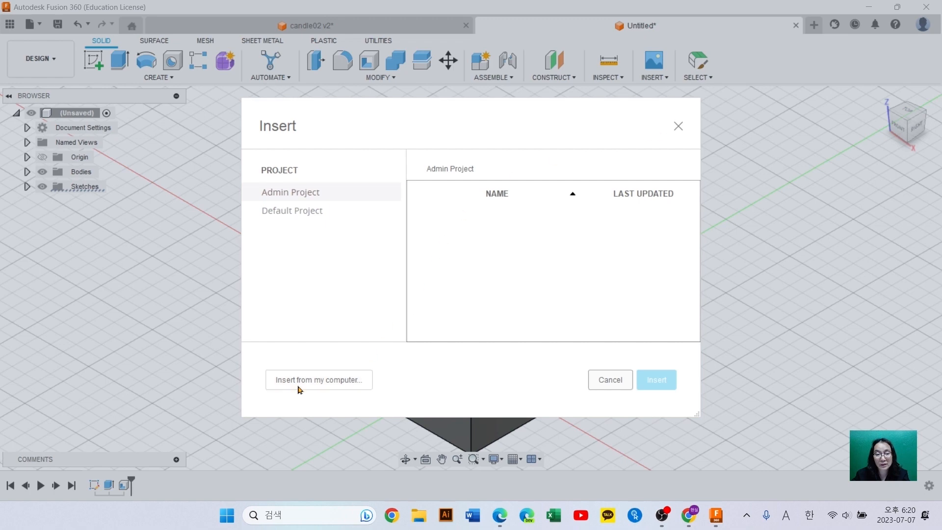
click(297, 380)
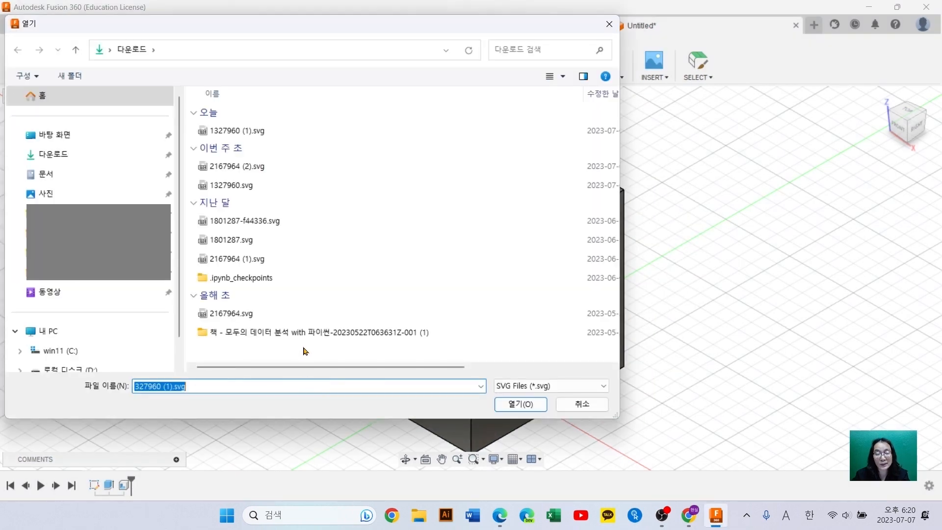
click(220, 132)
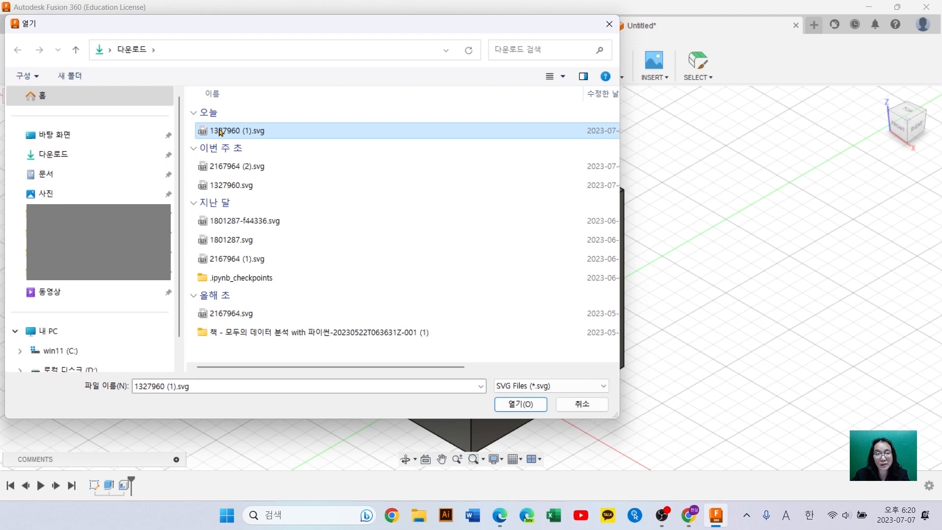
click(516, 405)
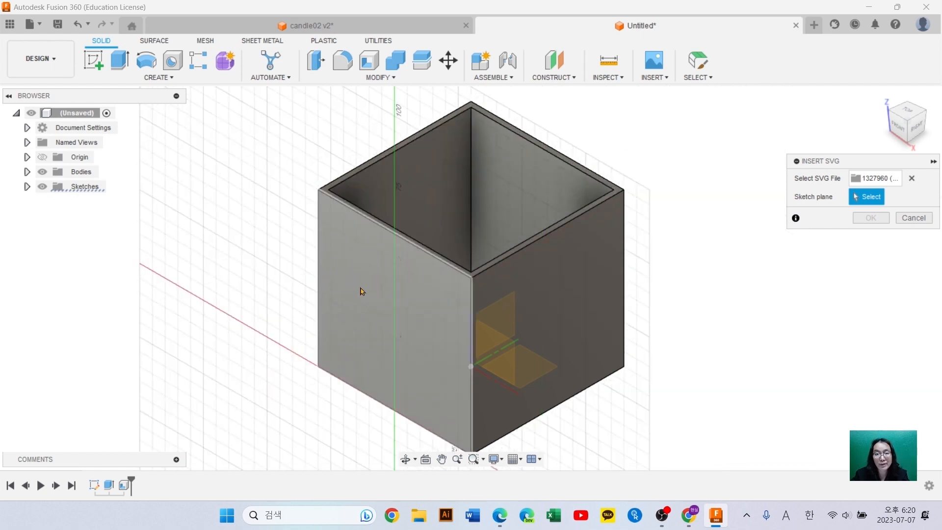
click(363, 309)
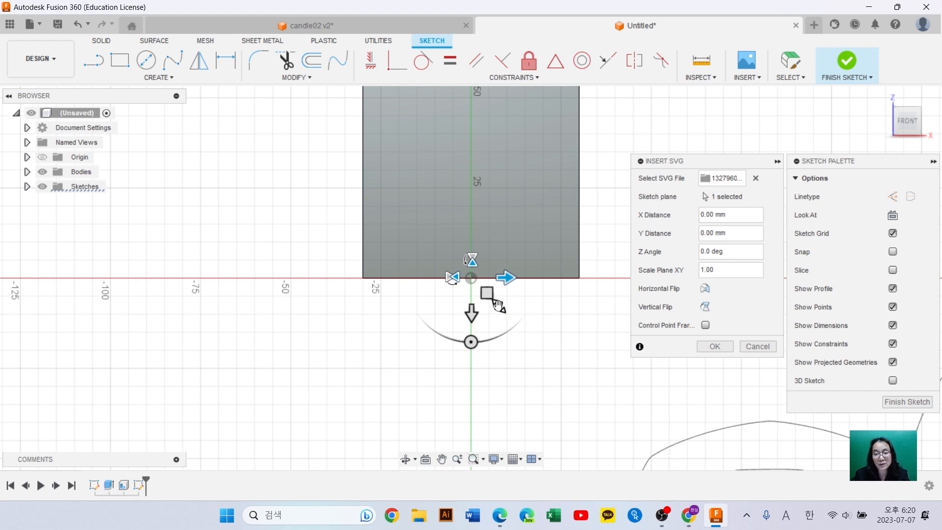
Scale the inserted mandala to about 0.174 and shift it -25 mm in X and -55 mm in Y onto the front face
drag(498, 303, 472, 282)
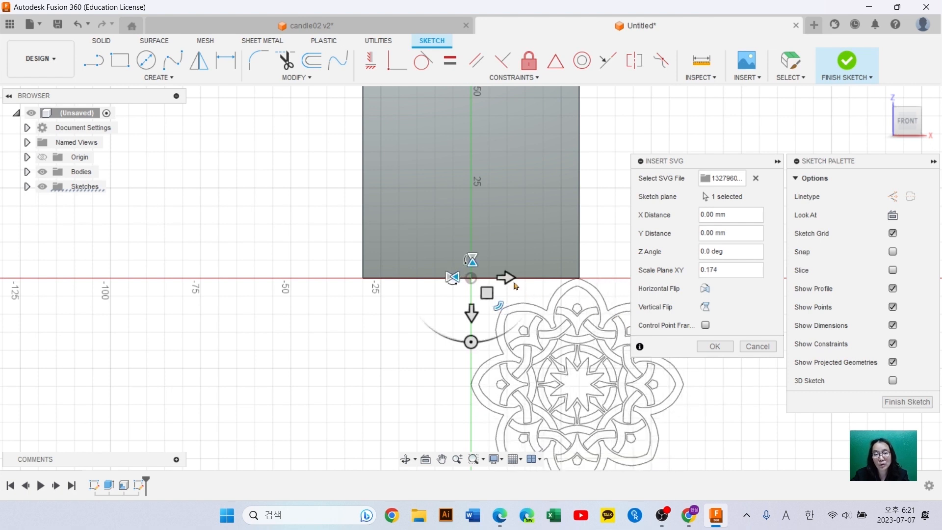
drag(508, 279, 422, 285)
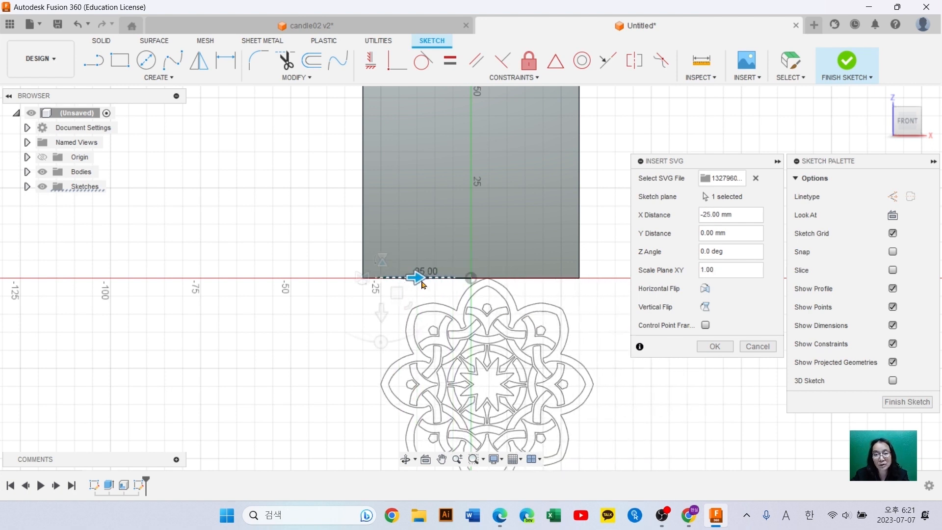
drag(382, 313, 396, 111)
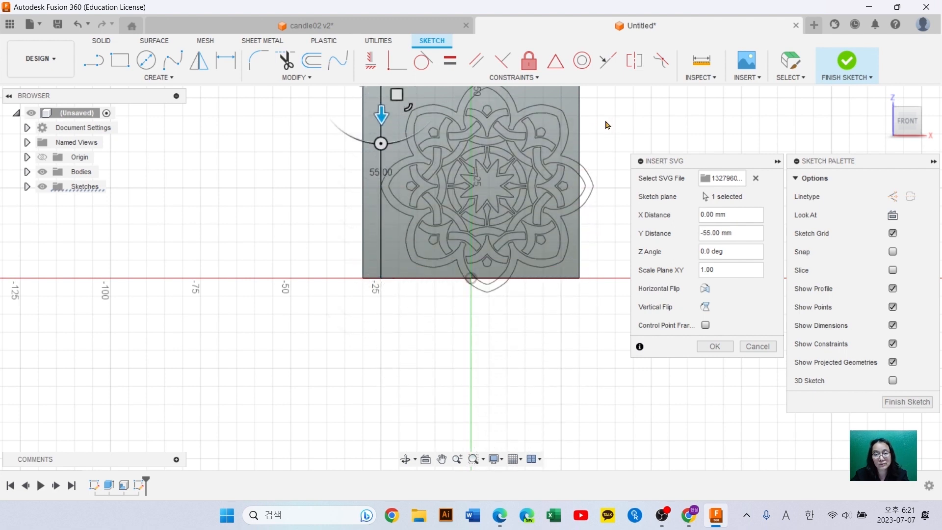
Centre the mandala on the front face by scaling it to about 0.904 and shifting it -2 mm in X and -1 mm in Y; finish the sketch
mouse_move(607, 125)
middle_down()
mouse_move(585, 259)
mouse_move(592, 221)
middle_up()
scroll(597, 240, down, 2)
scroll(597, 240, up, 2)
scroll(598, 243, up, 2)
middle_drag(594, 237, 616, 210)
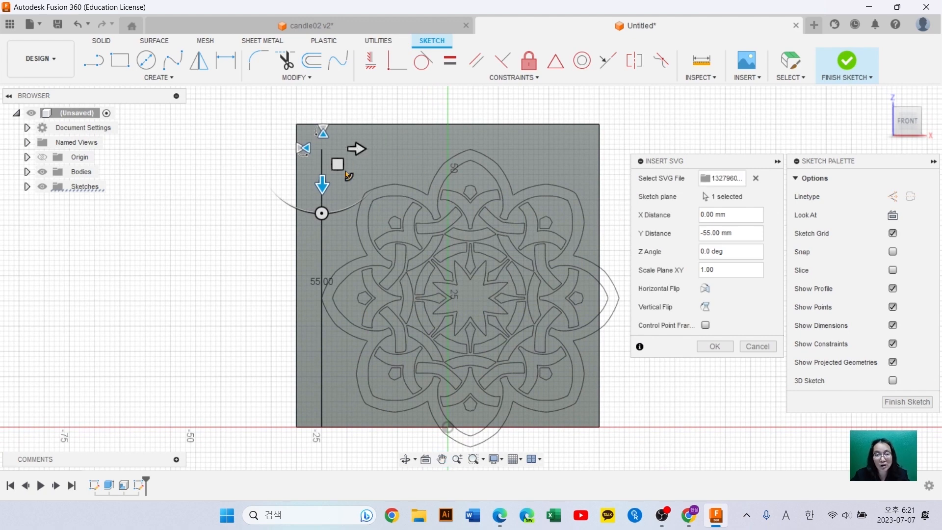
drag(336, 169, 349, 177)
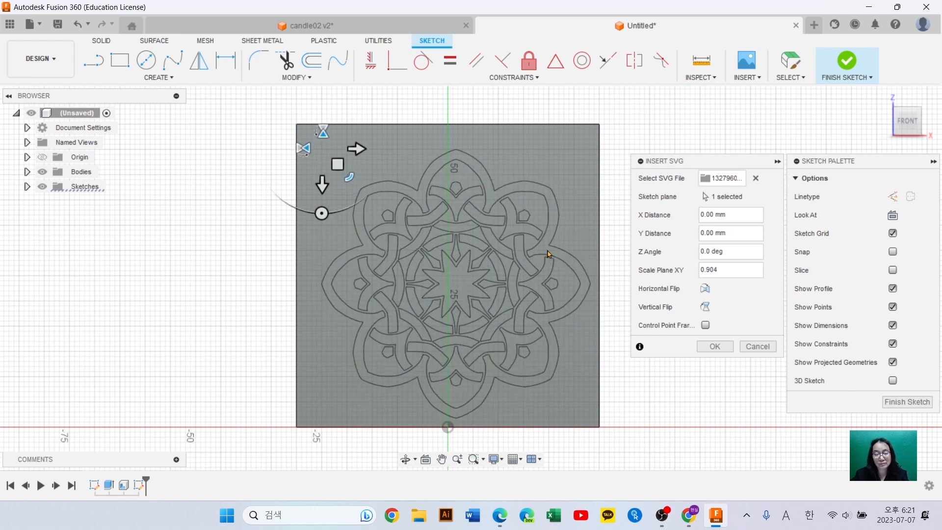
drag(356, 148, 342, 148)
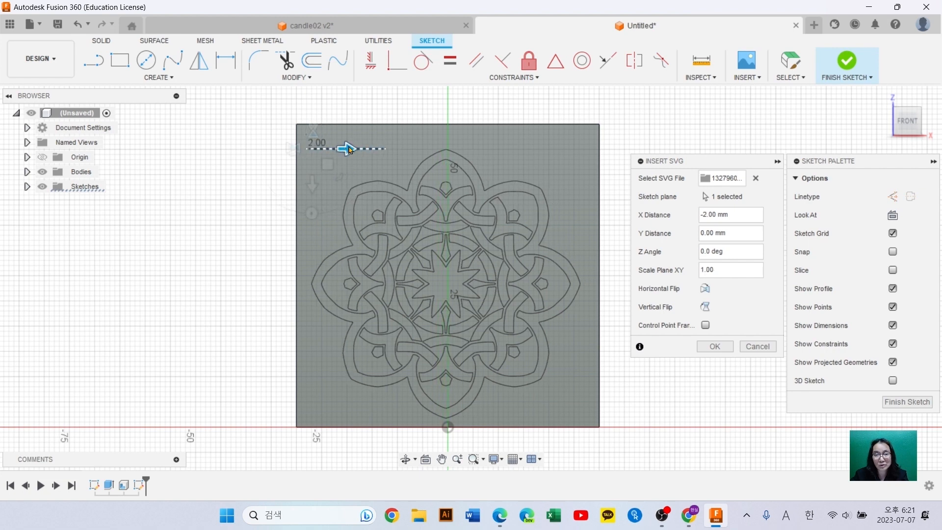
drag(311, 184, 315, 178)
drag(315, 180, 313, 177)
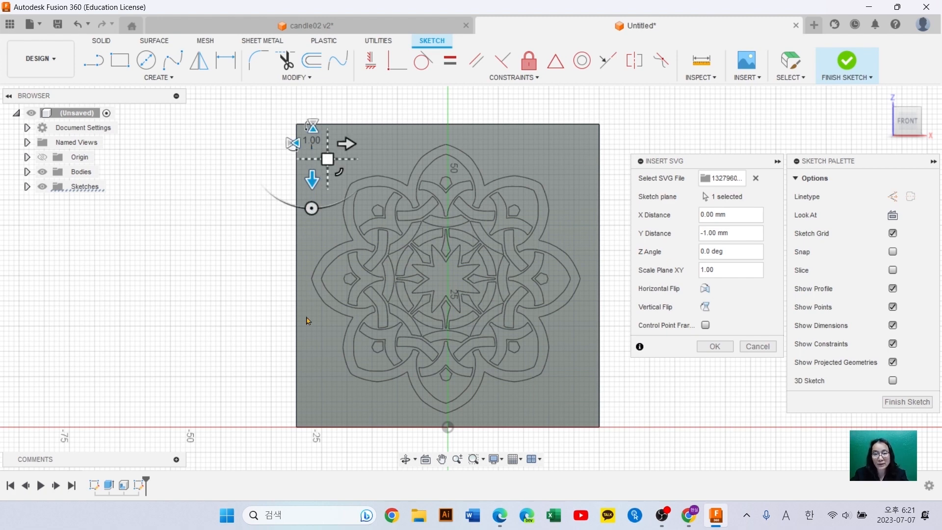
click(717, 347)
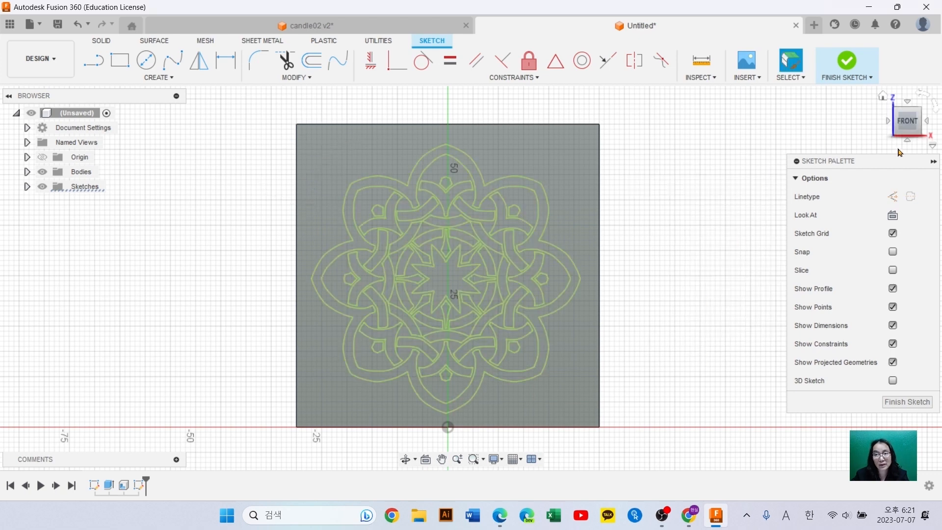
click(847, 66)
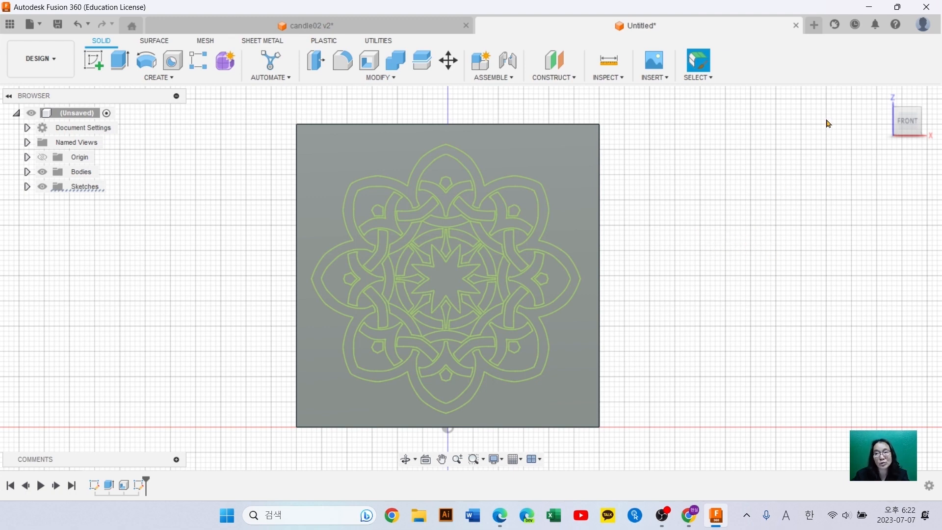
Start an extrusion and select the mandala's outer band, interlaced strips, small motifs and central star as its profiles
mouse_move(887, 99)
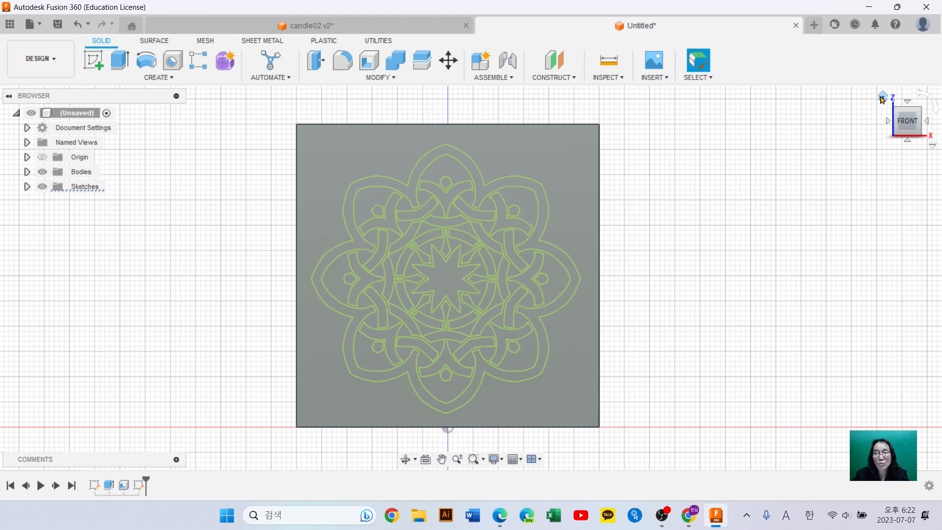
click(882, 98)
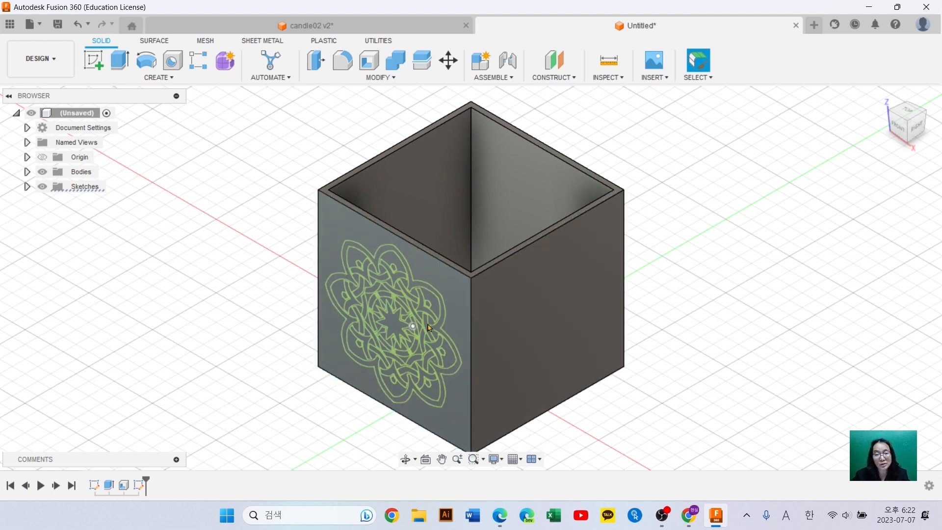
middle_drag(661, 324, 665, 308)
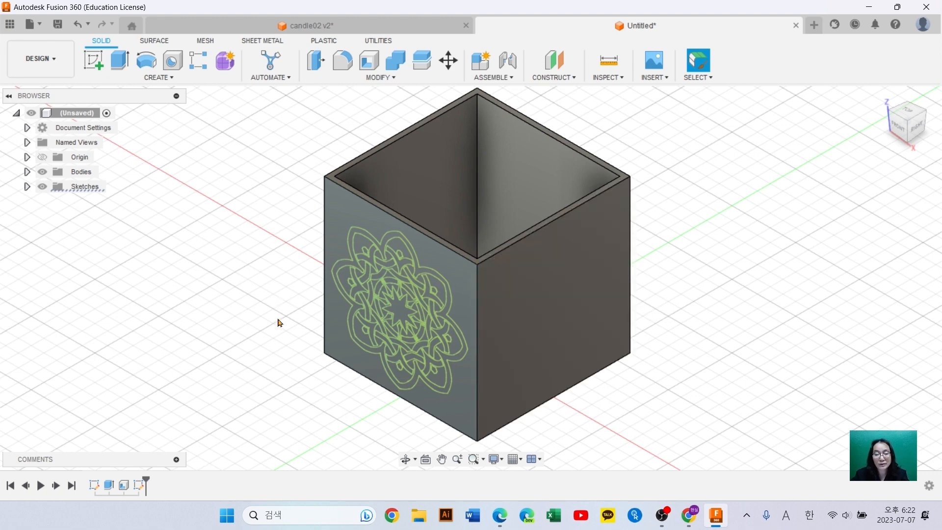
scroll(273, 304, up, 4)
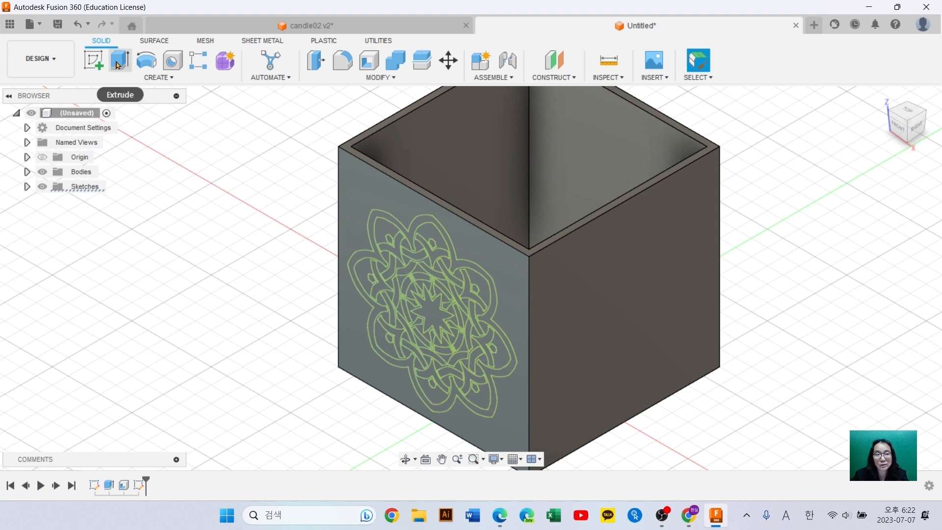
click(118, 66)
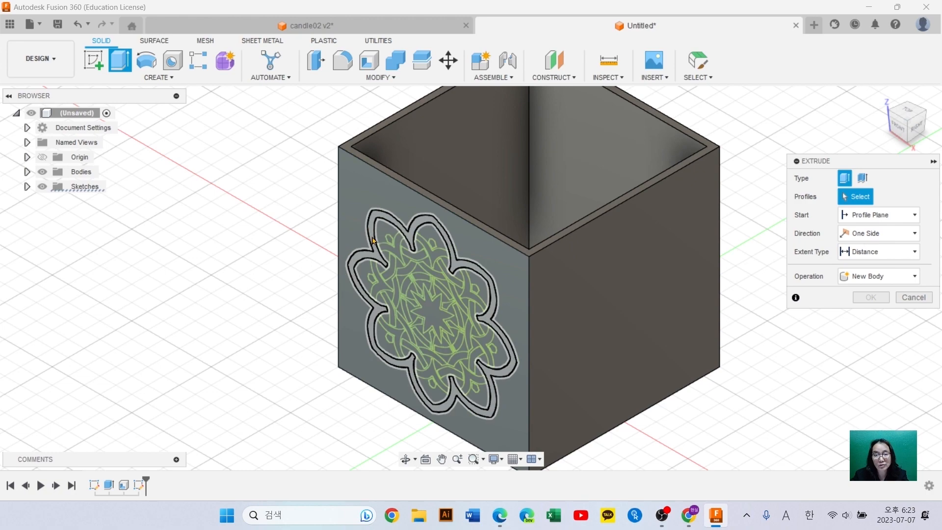
scroll(373, 240, up, 3)
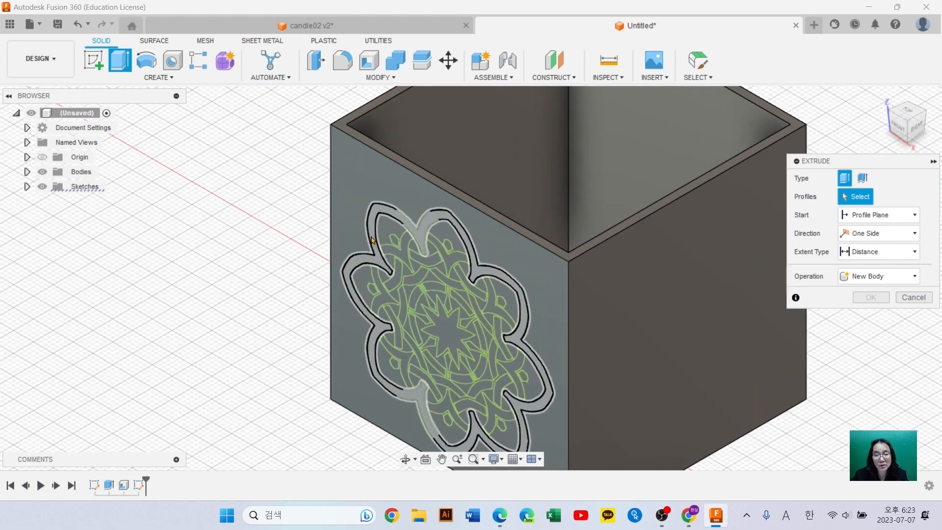
click(417, 239)
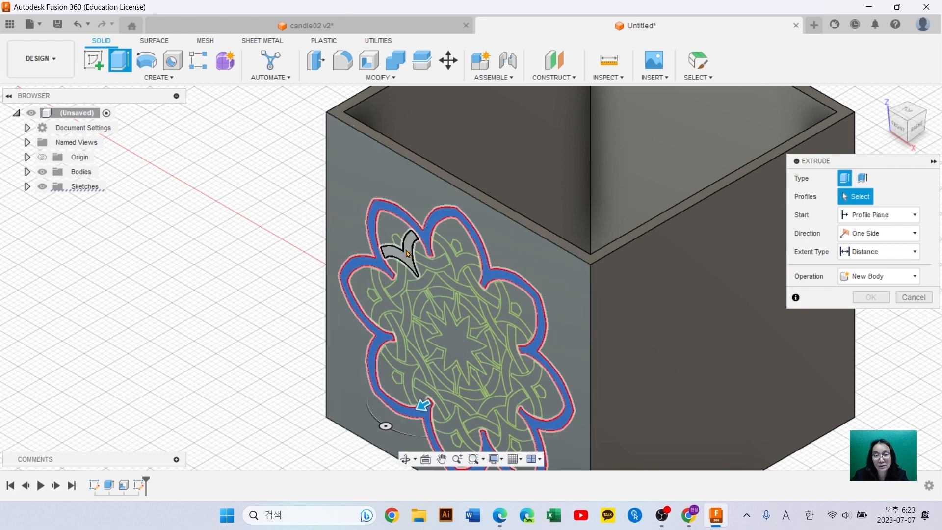
click(398, 244)
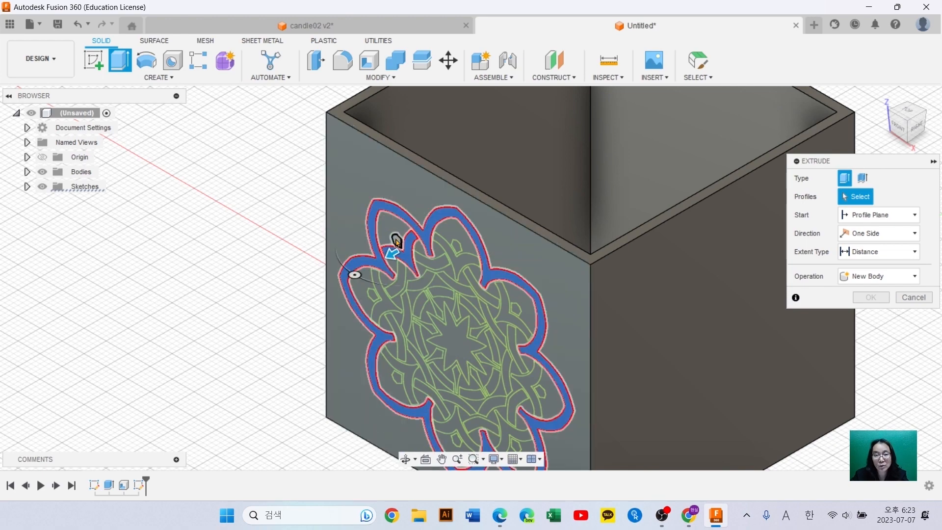
click(434, 267)
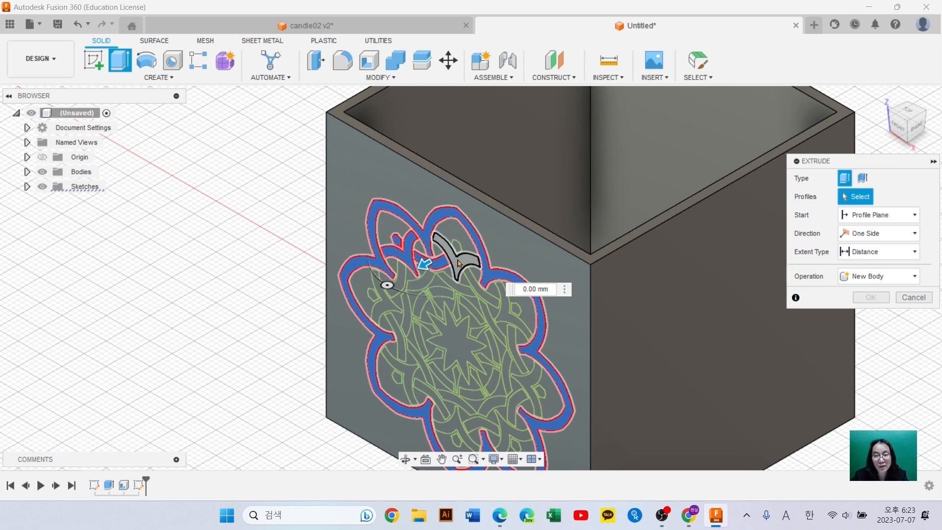
click(460, 252)
click(460, 252)
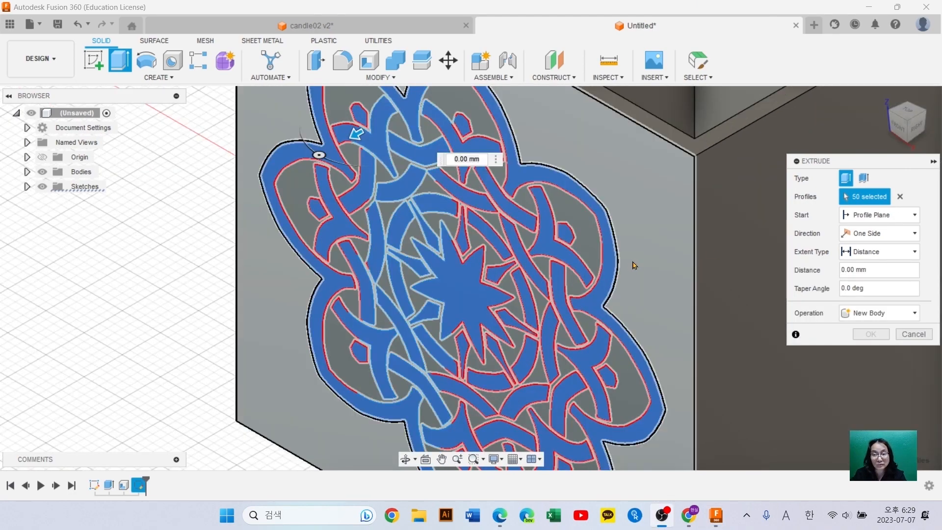
Cut the selected mandala profiles into the front face with a distance of -1 mm
click(417, 318)
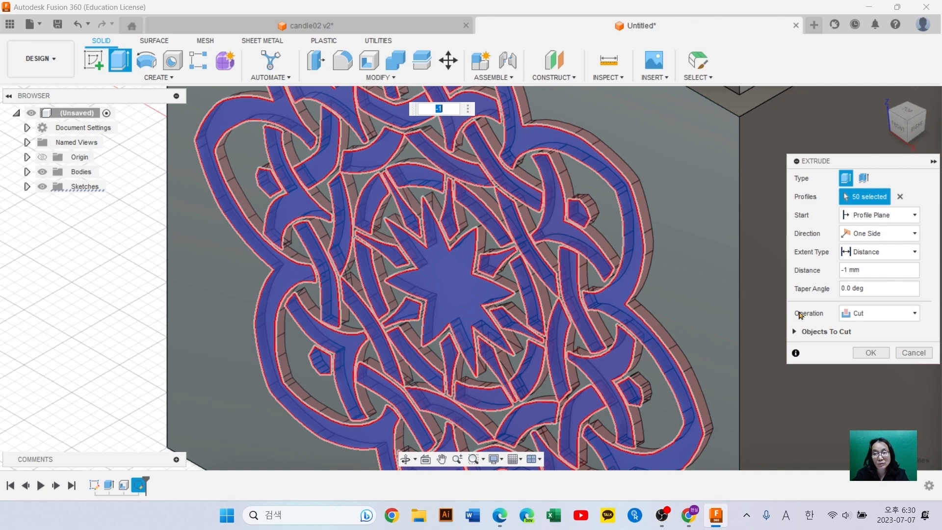
click(865, 315)
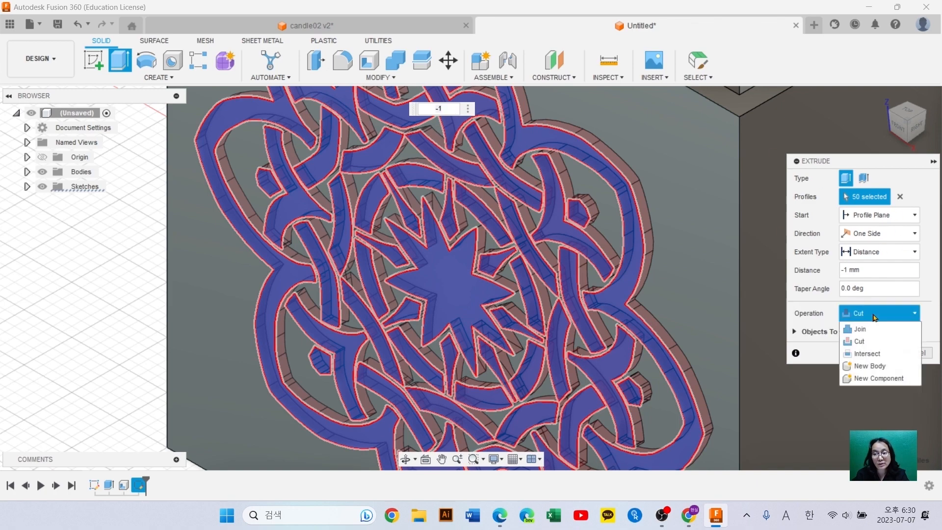
click(864, 342)
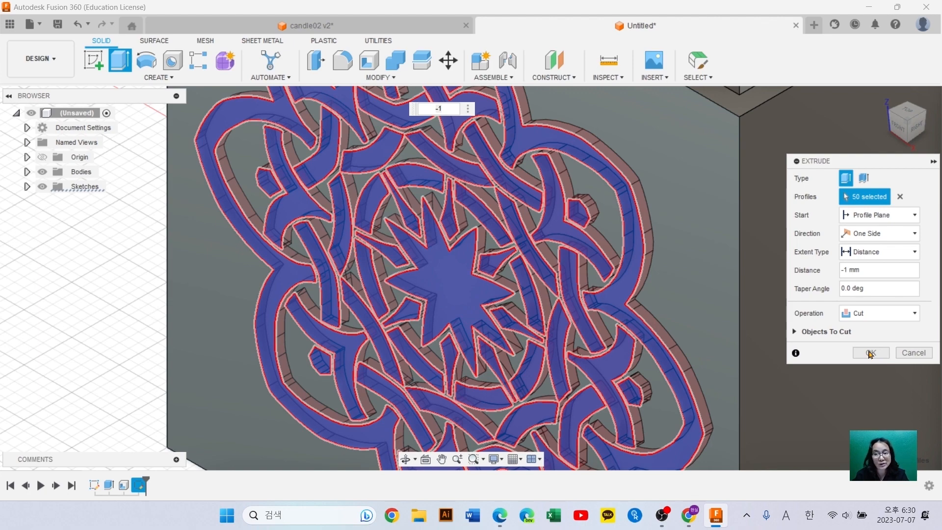
click(870, 353)
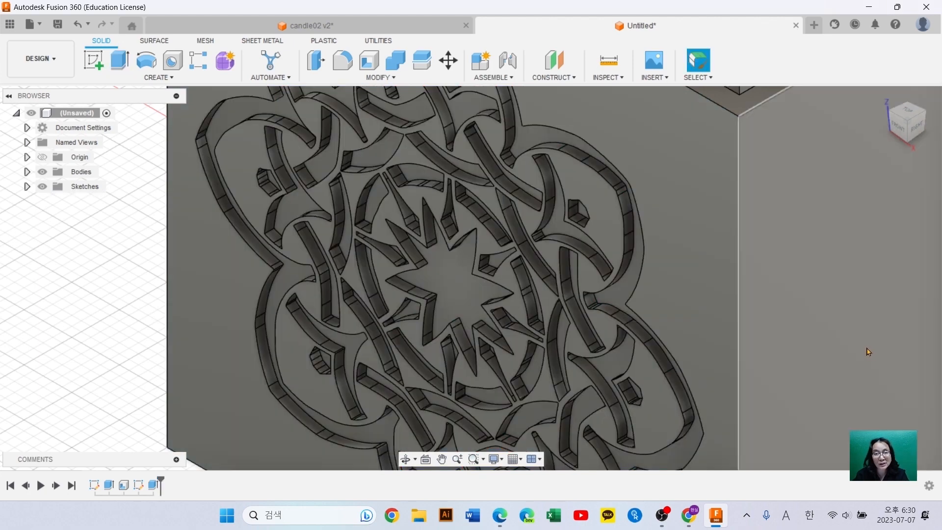
Examine the engraved mandala on the front face and the editing options of its cut feature
scroll(832, 286, up, 2)
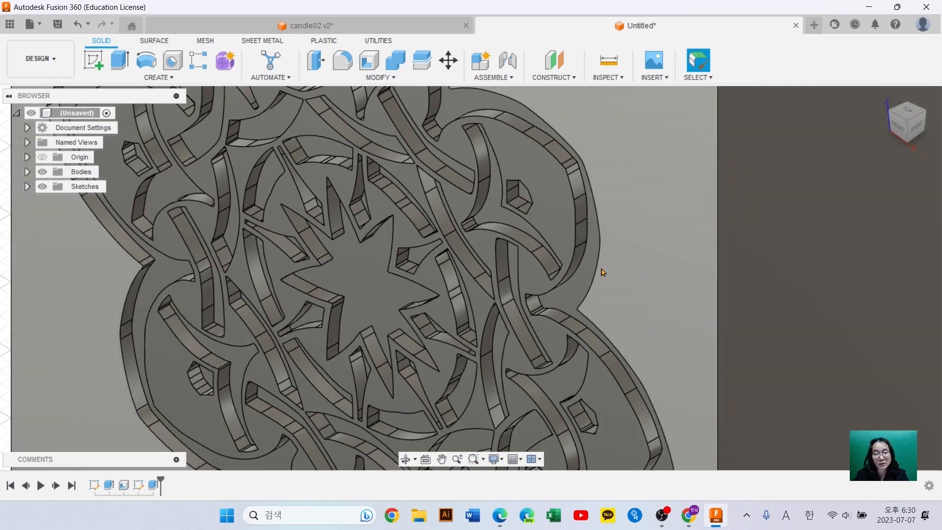
scroll(613, 272, down, 6)
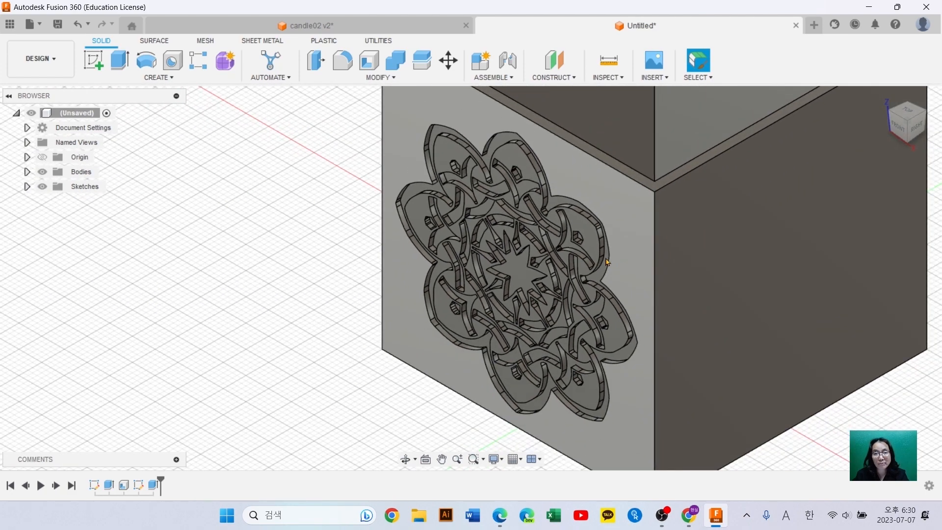
middle_drag(300, 254, 275, 255)
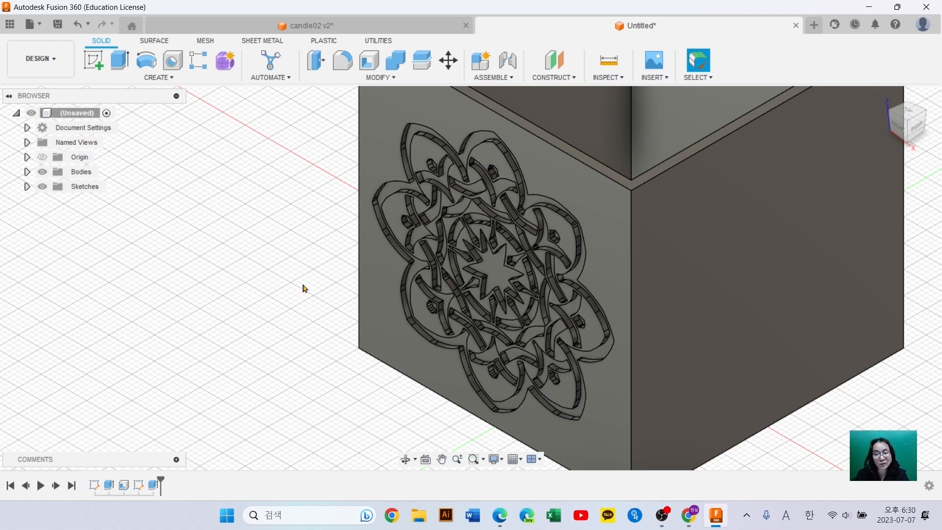
right_click(152, 487)
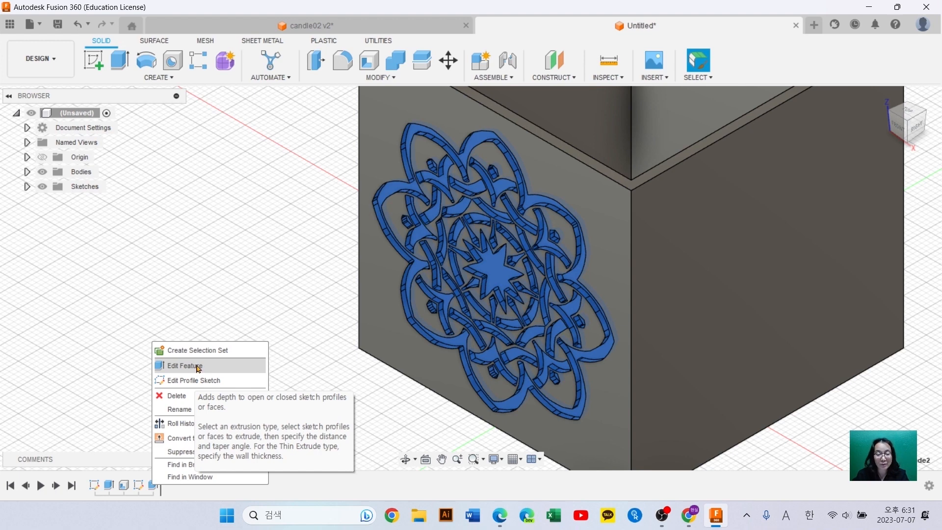
click(280, 332)
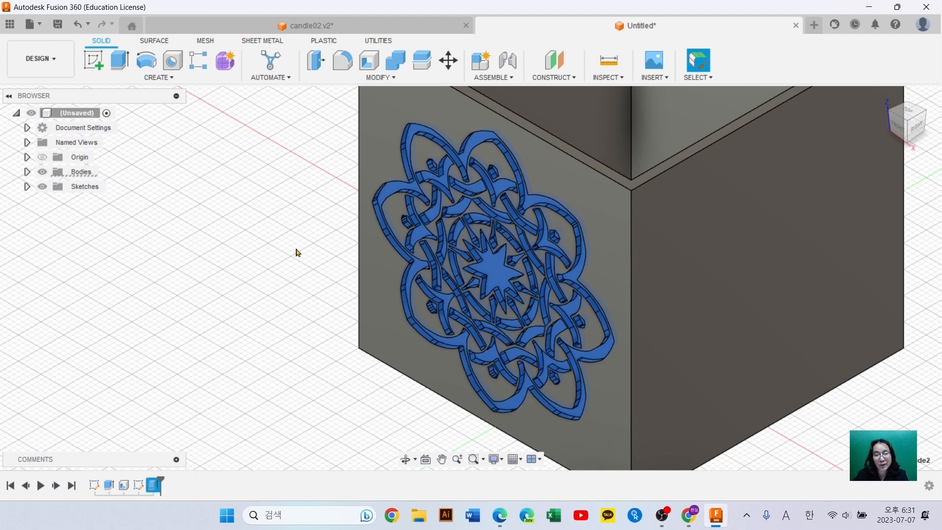
scroll(295, 249, down, 2)
scroll(295, 250, down, 2)
mouse_move(295, 245)
middle_down()
mouse_move(242, 325)
mouse_move(220, 280)
mouse_move(231, 287)
middle_up()
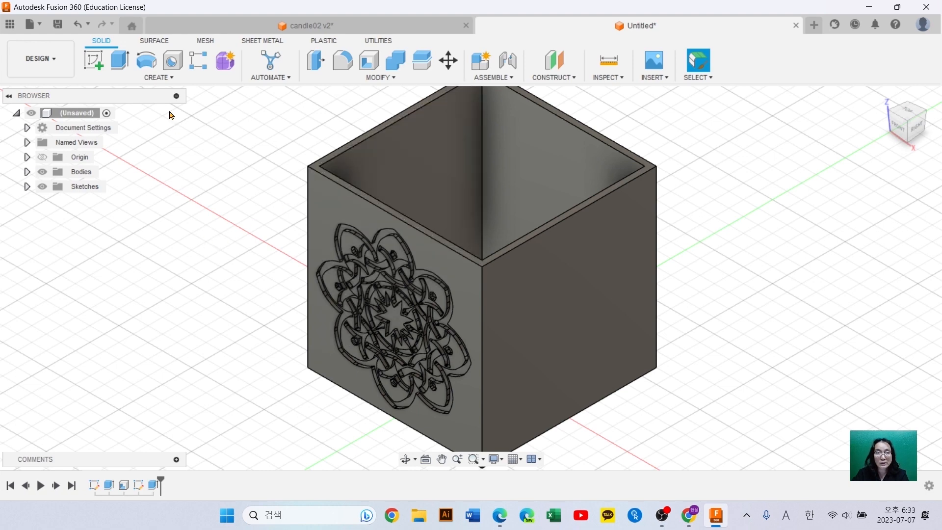
Create a circular pattern of the mandala cut feature around the vertical Z axis with a quantity of 4
click(159, 78)
mouse_move(141, 330)
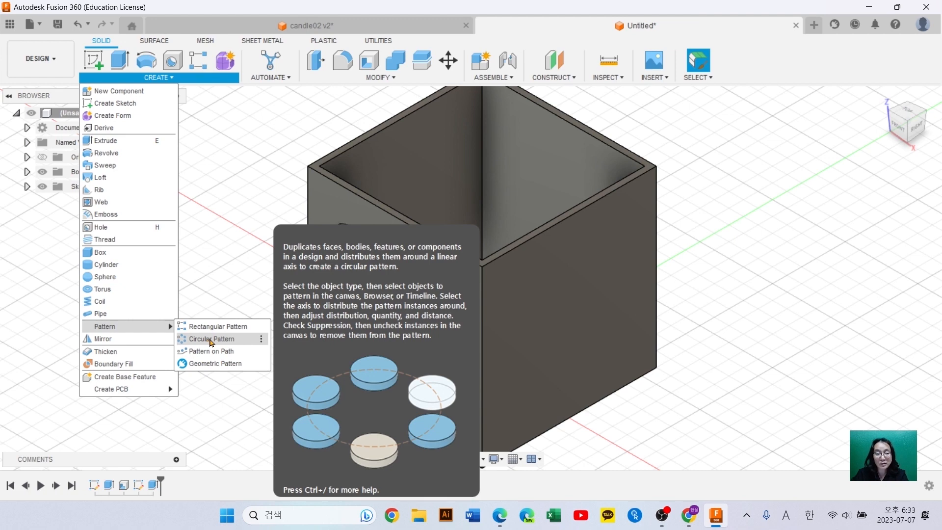
click(210, 340)
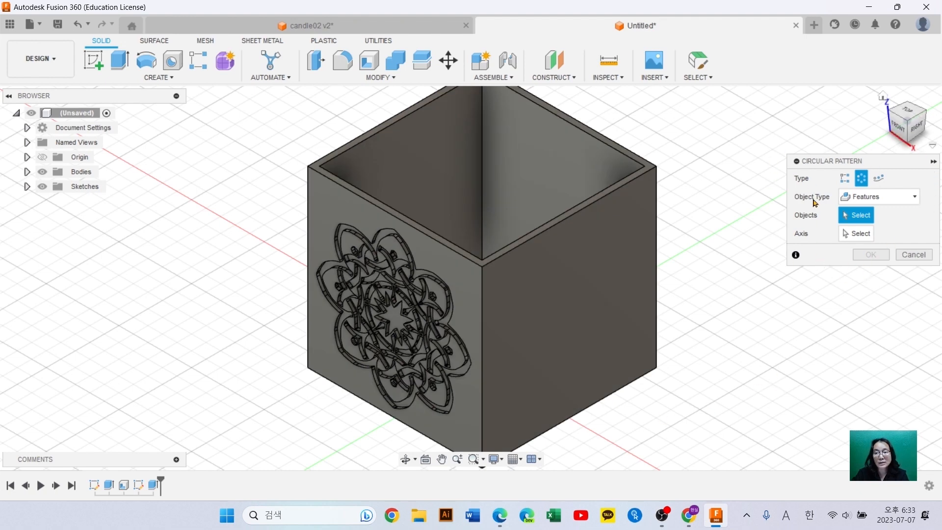
click(879, 197)
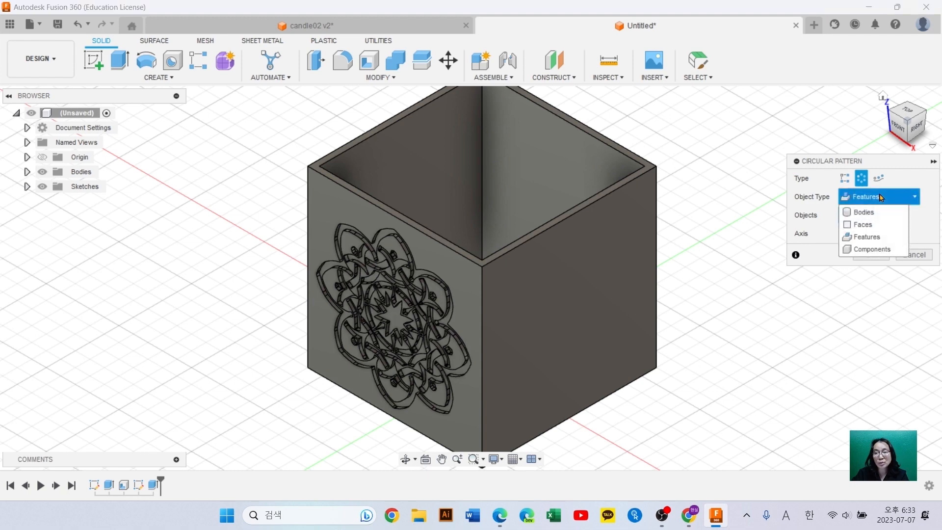
click(881, 238)
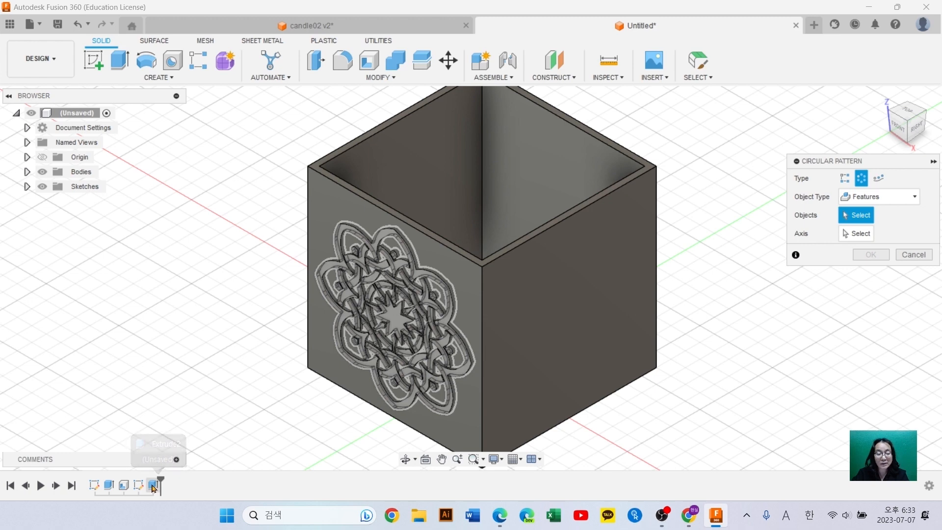
click(152, 486)
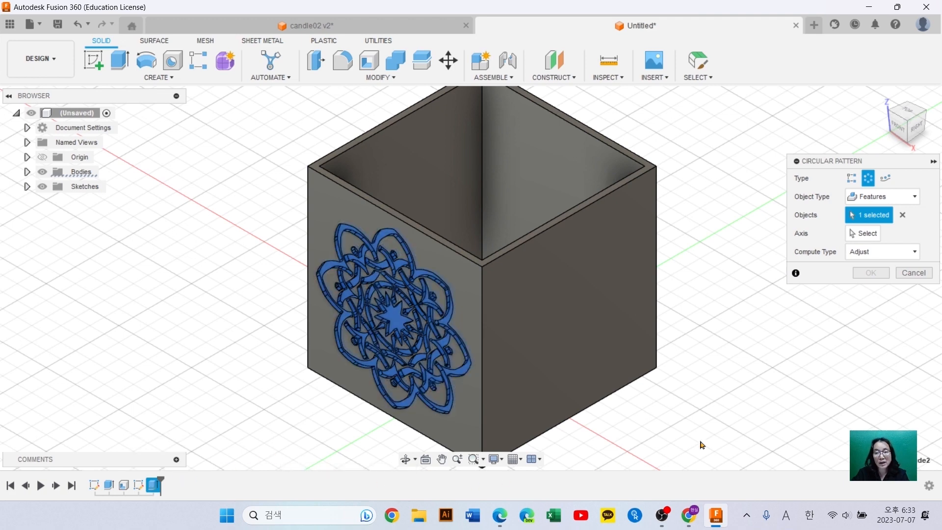
click(861, 234)
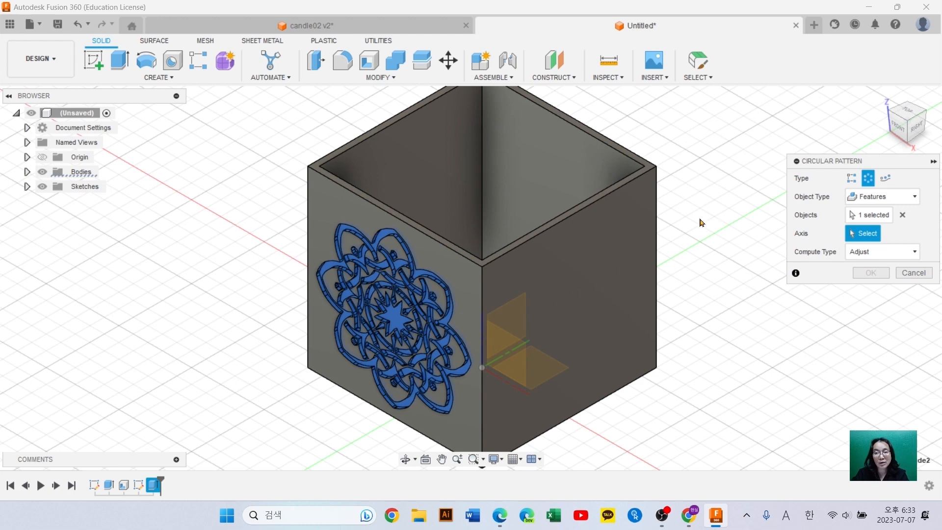
shift+middle_drag(698, 209, 693, 246)
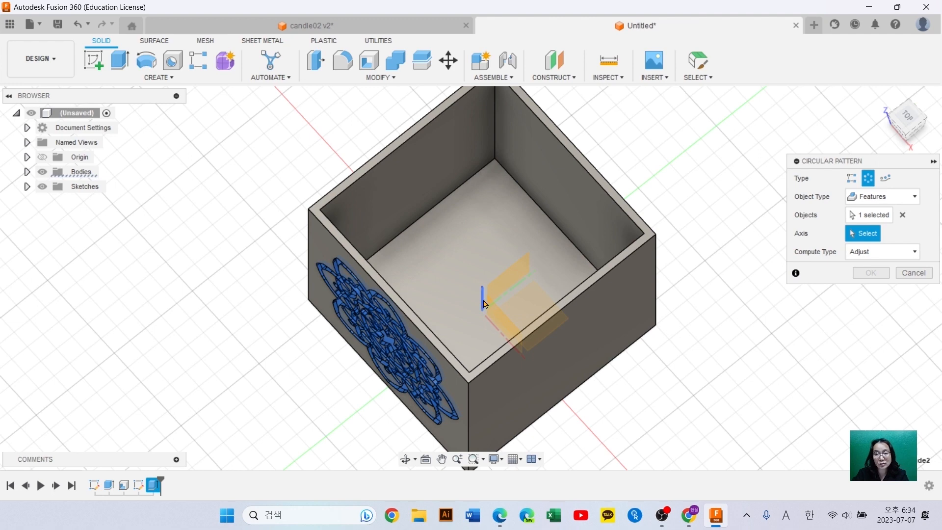
click(482, 304)
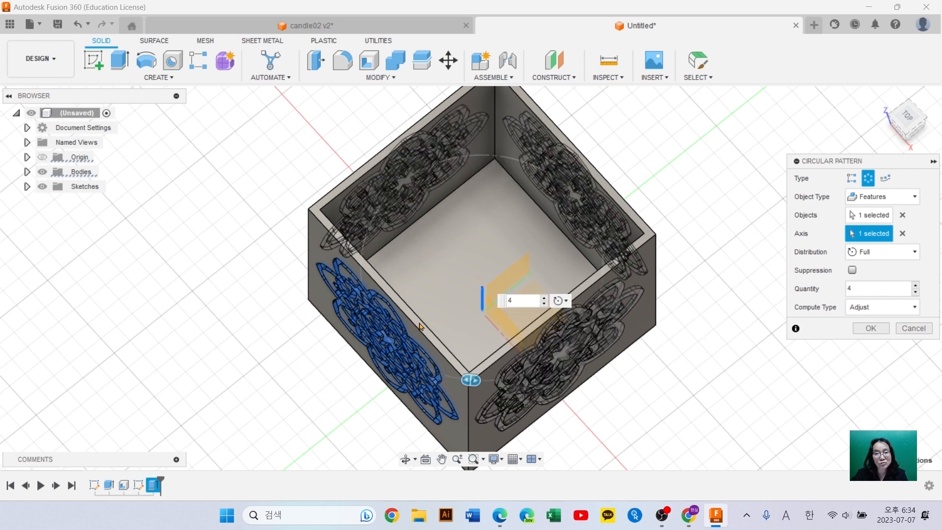
drag(534, 300, 496, 303)
click(869, 327)
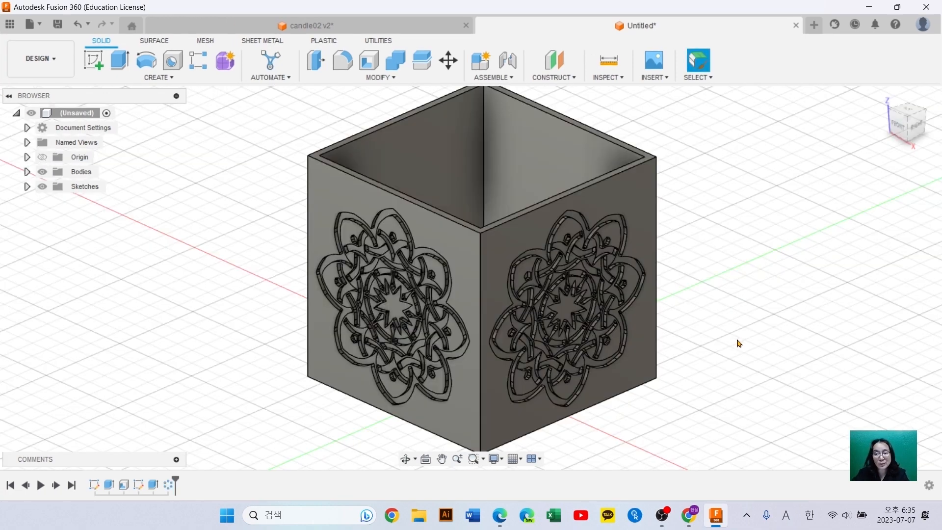
Start a sketch on the box's inner floor and draw a 36 mm diameter circle centred on the origin
mouse_move(738, 343)
shift+middle_down()
mouse_move(730, 358)
mouse_move(593, 375)
mouse_move(738, 348)
shift+middle_up()
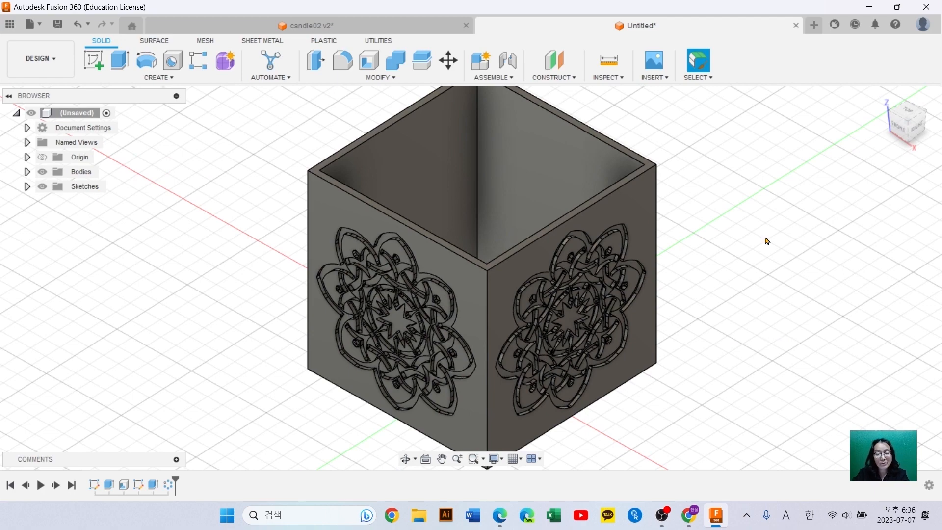
shift+middle_drag(736, 260, 735, 290)
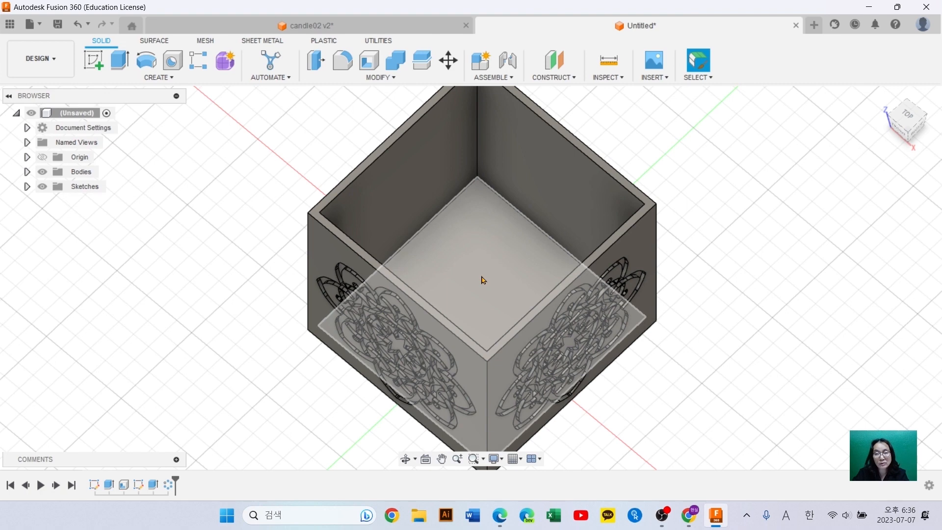
right_click(484, 290)
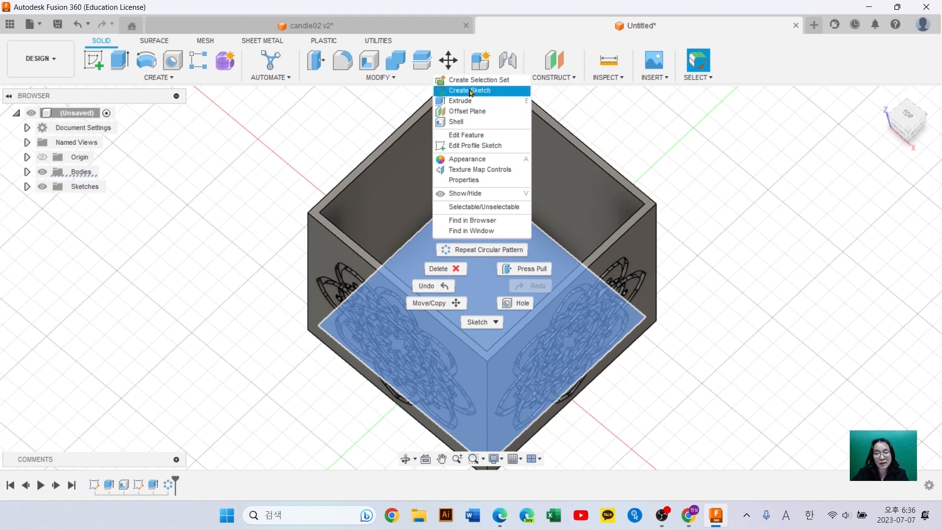
click(470, 91)
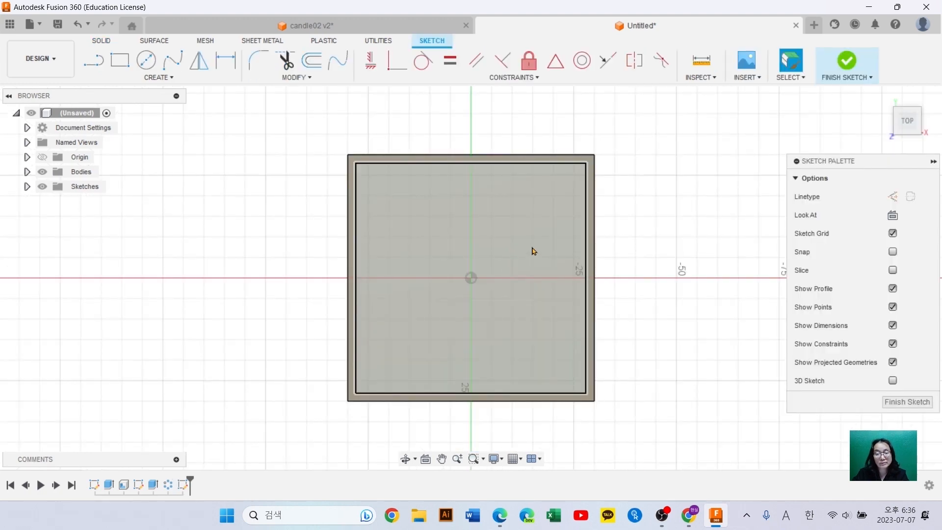
click(146, 62)
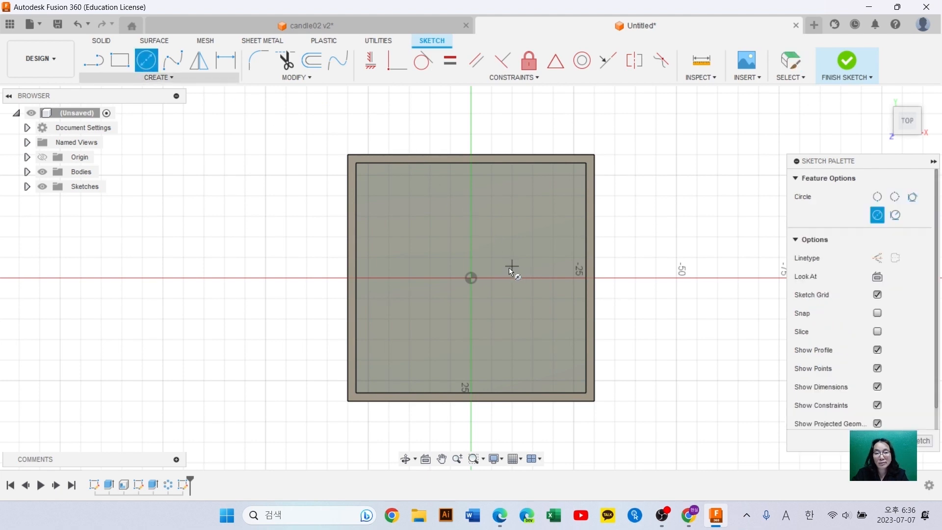
click(469, 279)
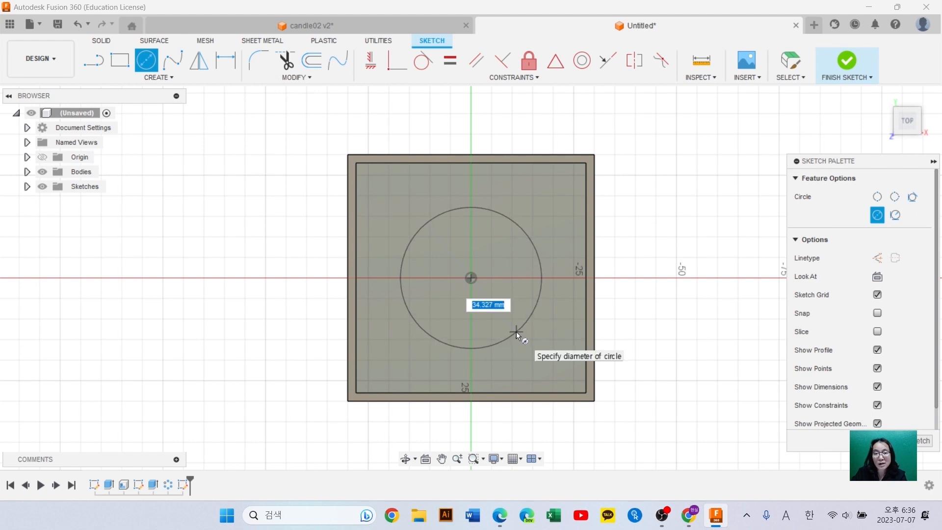
text(36)
key(Tab)
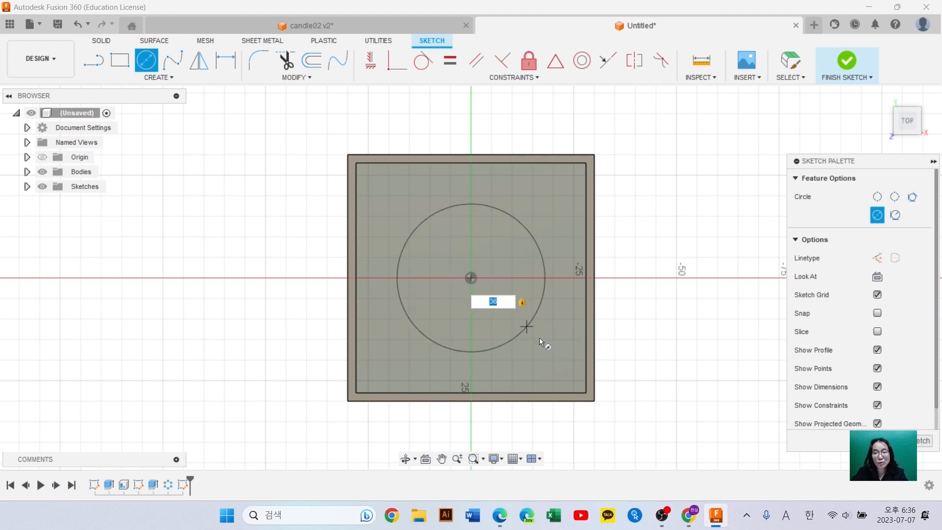
key(Return)
key(Escape)
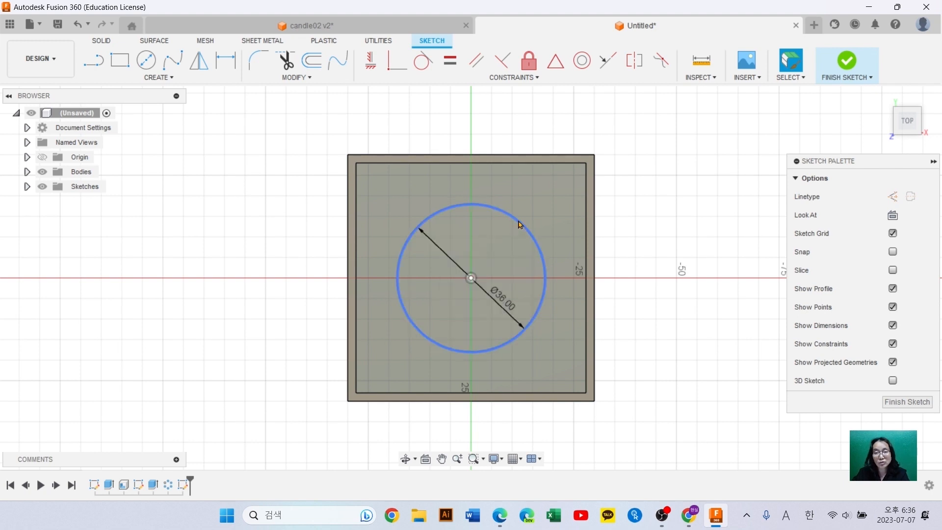
Offset the 36 mm circle outward by 1 mm and finish the sketch
click(318, 67)
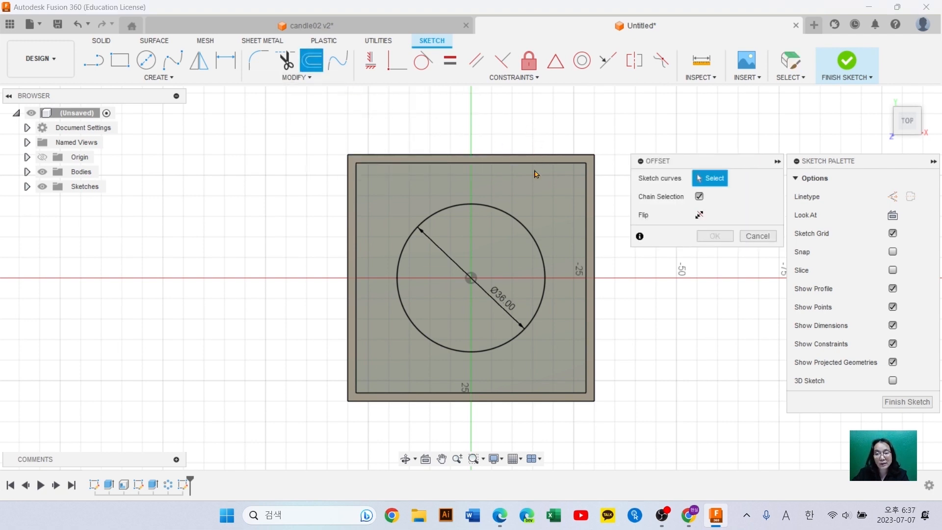
click(518, 224)
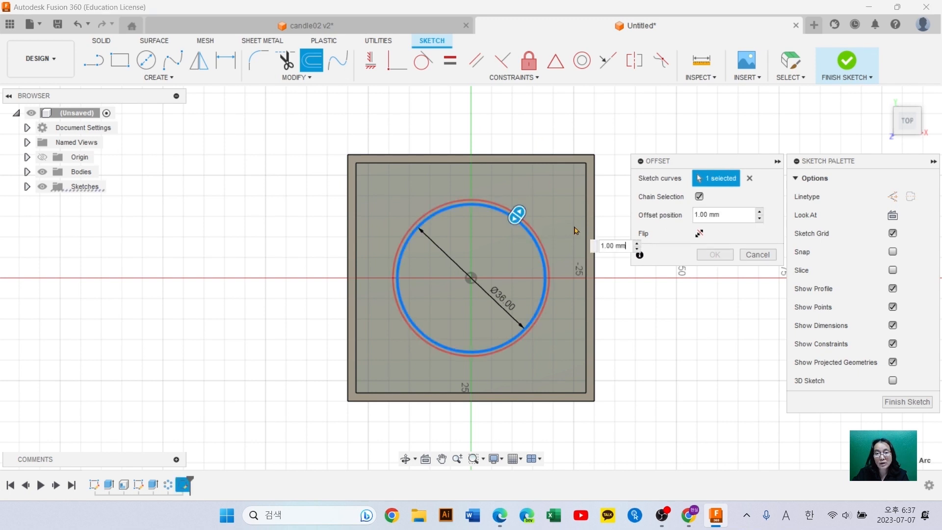
mouse_move(517, 213)
mouse_down()
mouse_move(533, 197)
mouse_move(509, 226)
mouse_up()
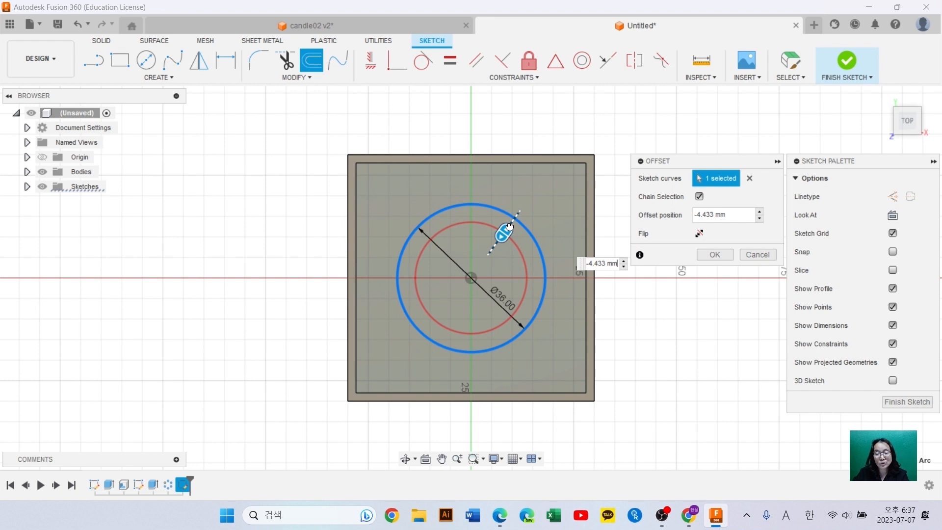
drag(509, 225, 525, 206)
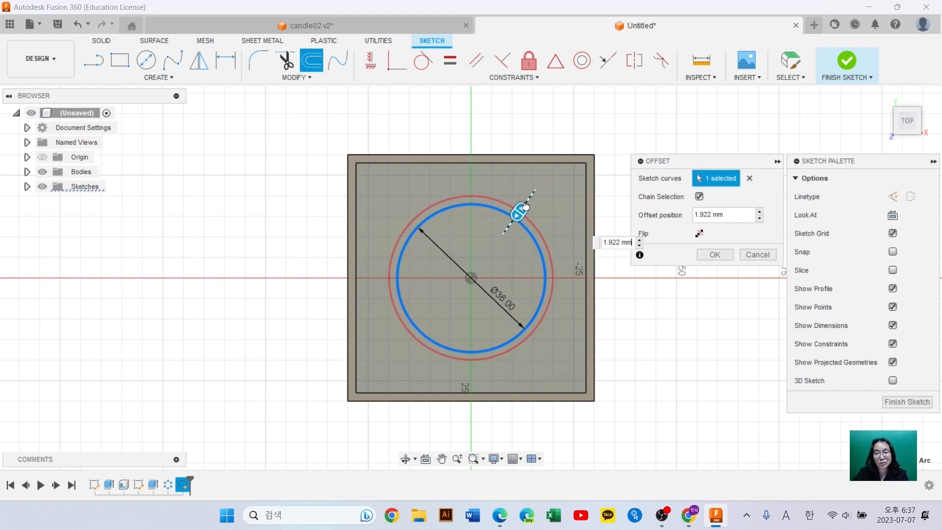
drag(525, 206, 527, 206)
text(1)
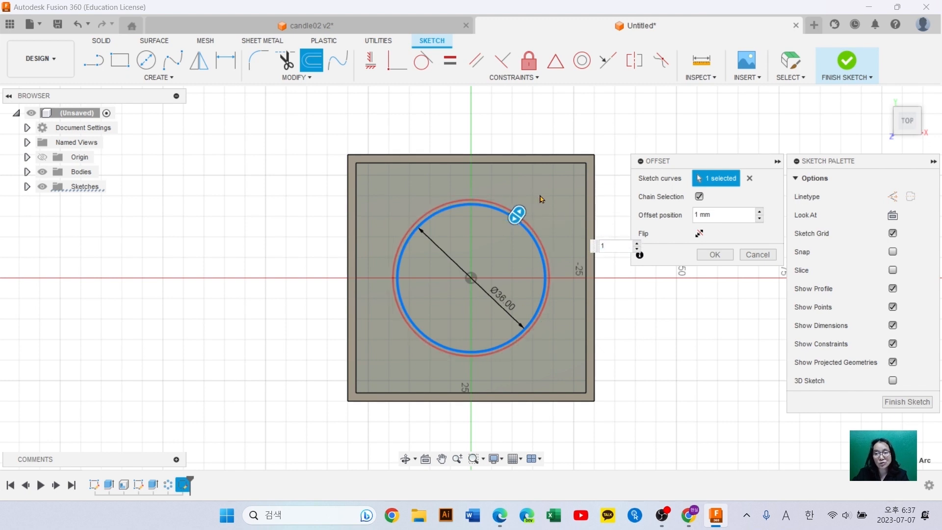
click(724, 254)
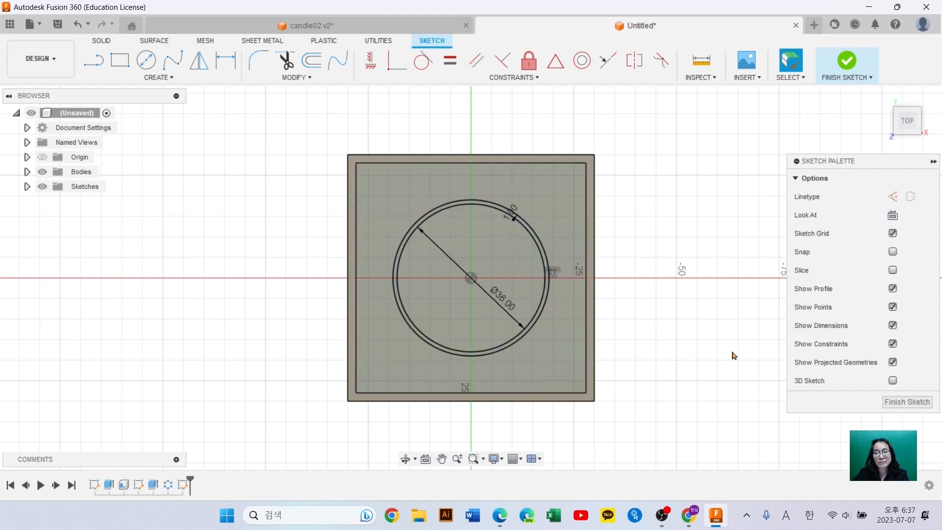
click(847, 64)
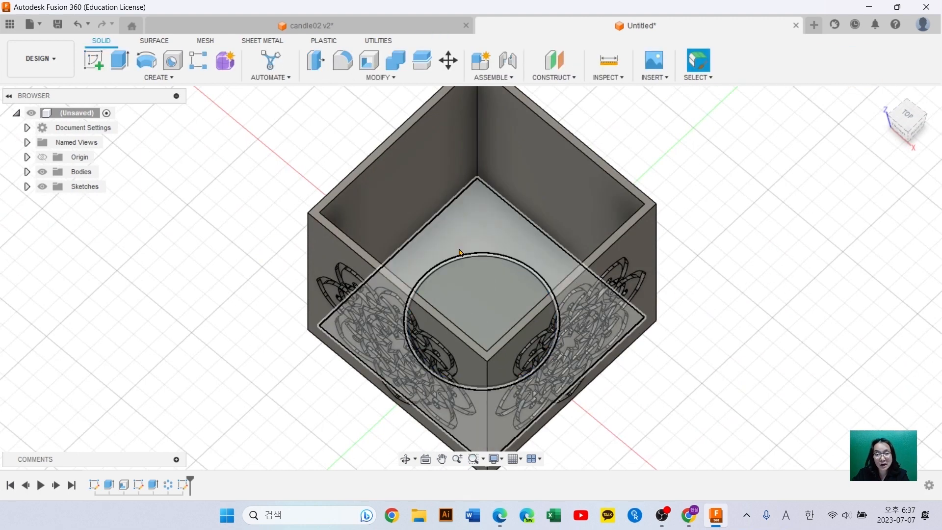
Extrude the thin ring profile on the box floor 3 mm and join it to the box
click(117, 63)
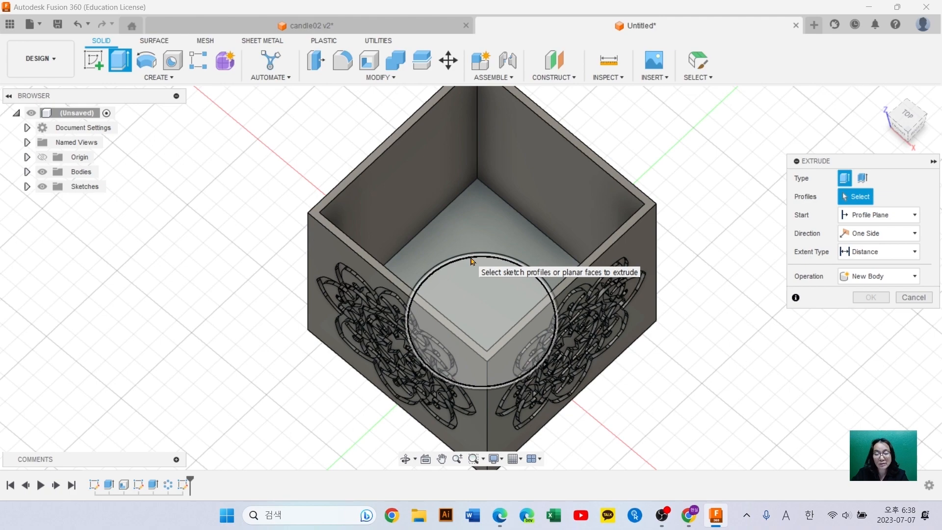
scroll(471, 260, up, 5)
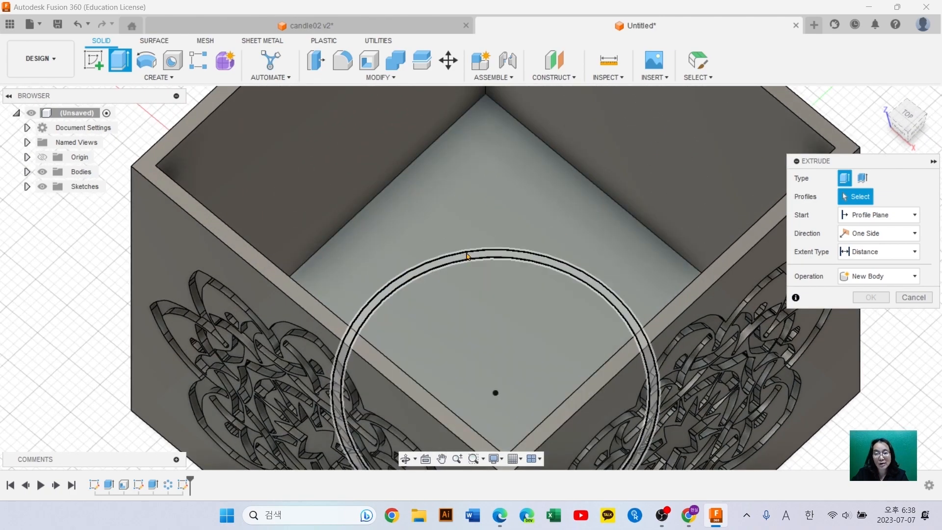
click(467, 256)
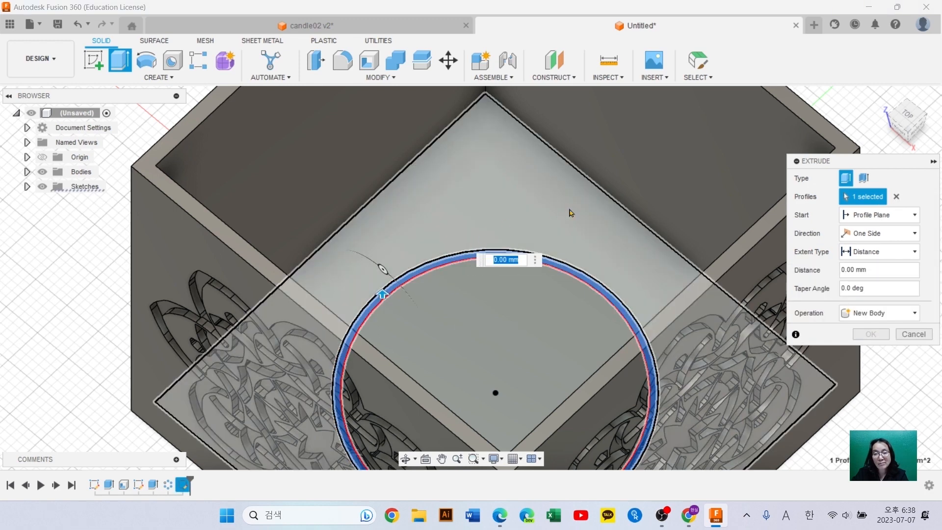
text(3)
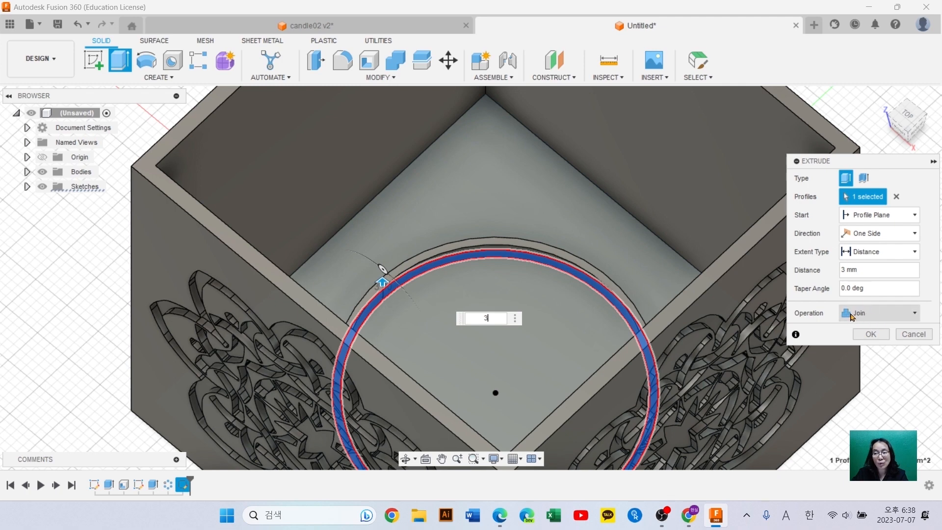
click(871, 334)
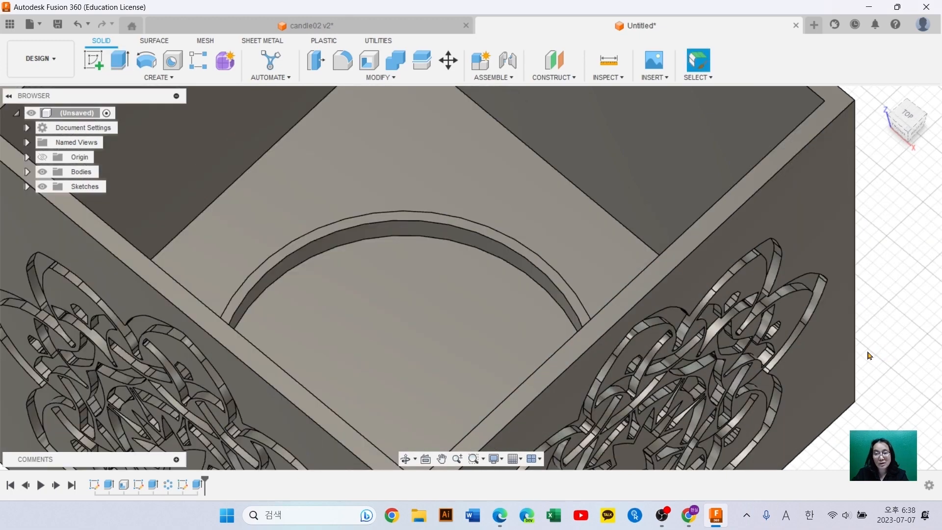
Chamfer the four inner edges of the box's open rim with an equal distance of 1 mm
scroll(866, 353, up, 3)
scroll(857, 353, down, 6)
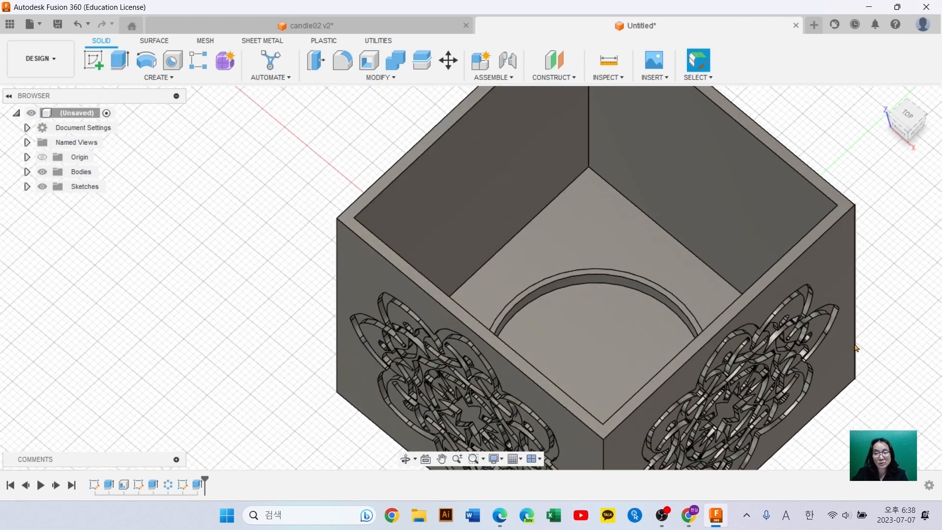
shift+middle_drag(859, 410, 742, 382)
middle_drag(687, 392, 539, 115)
click(382, 79)
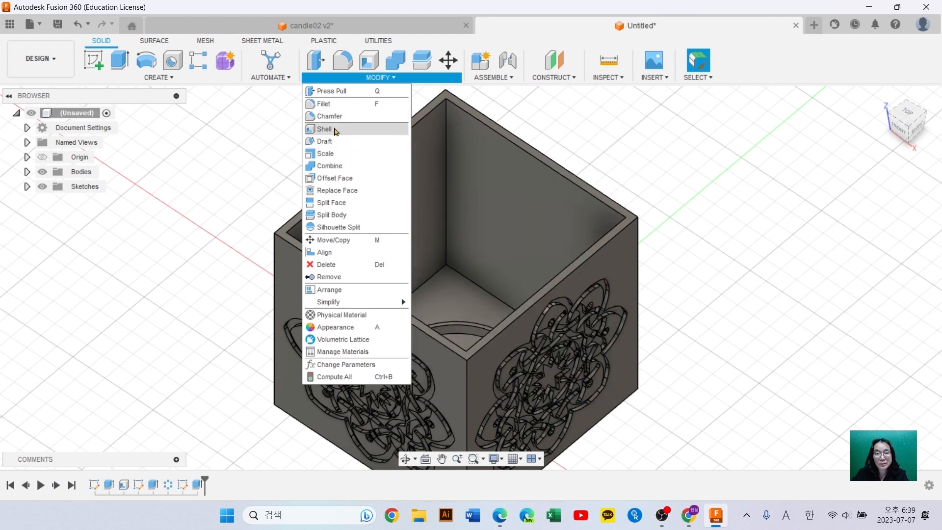
click(328, 116)
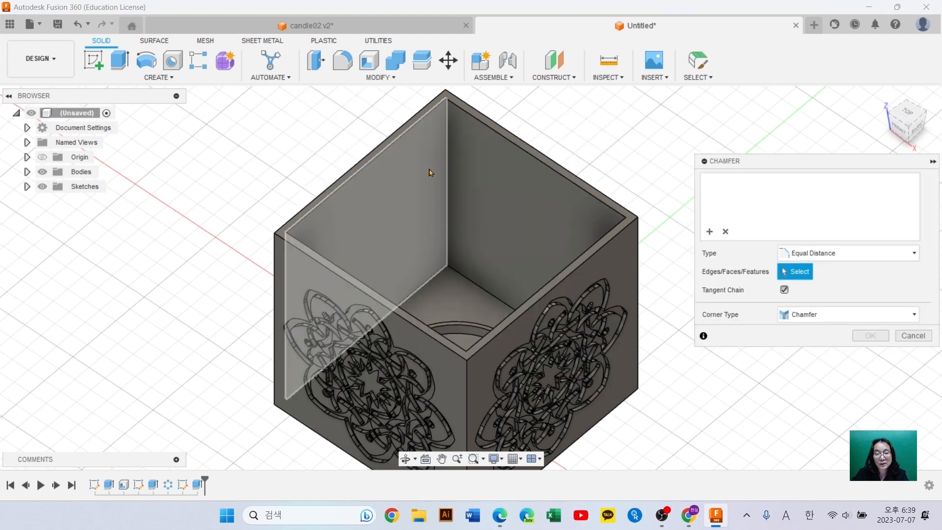
click(370, 167)
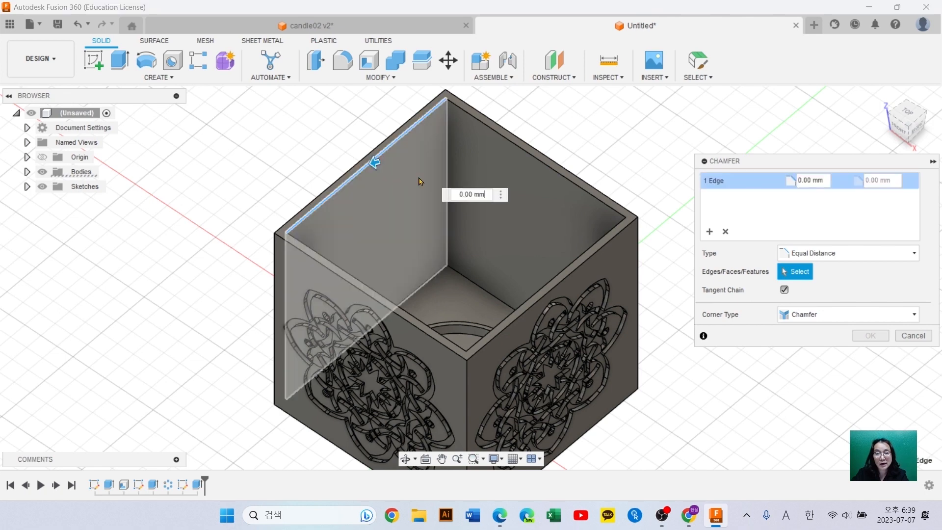
click(539, 290)
click(570, 181)
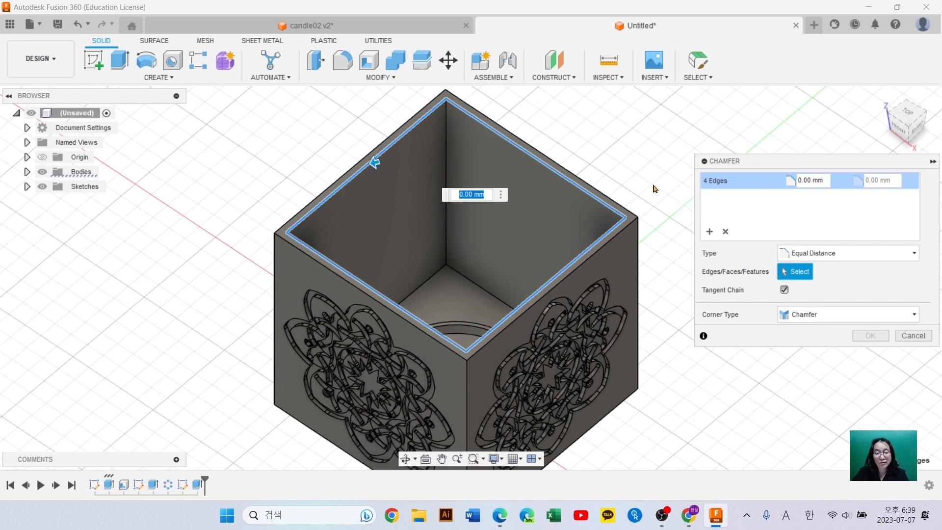
text(1)
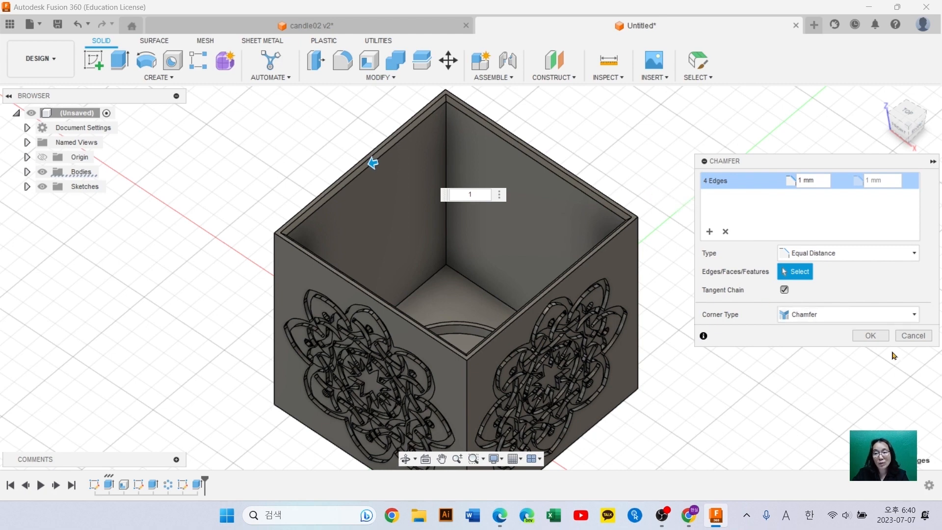
click(866, 338)
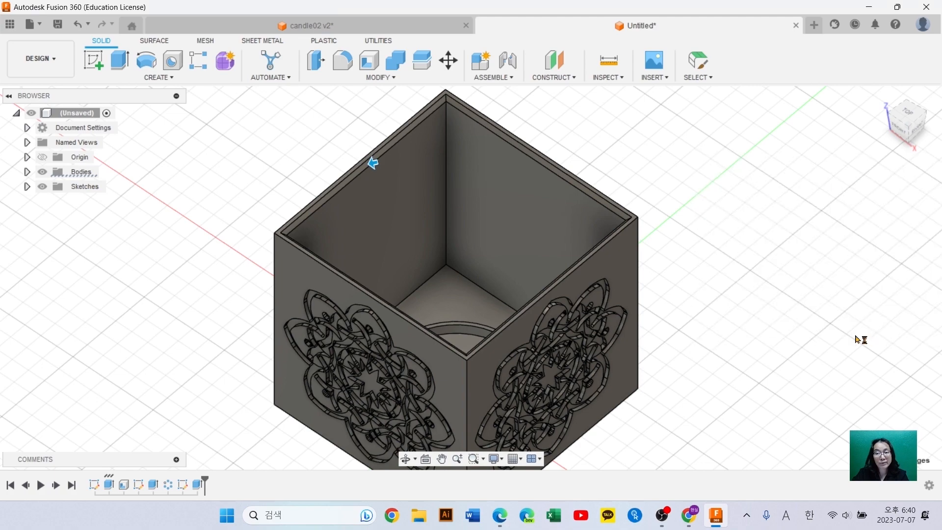
Save the design under the name candle in the Admin Project location
mouse_move(755, 338)
shift+middle_down()
mouse_move(645, 402)
mouse_move(660, 378)
mouse_move(577, 401)
mouse_move(727, 268)
shift+middle_up()
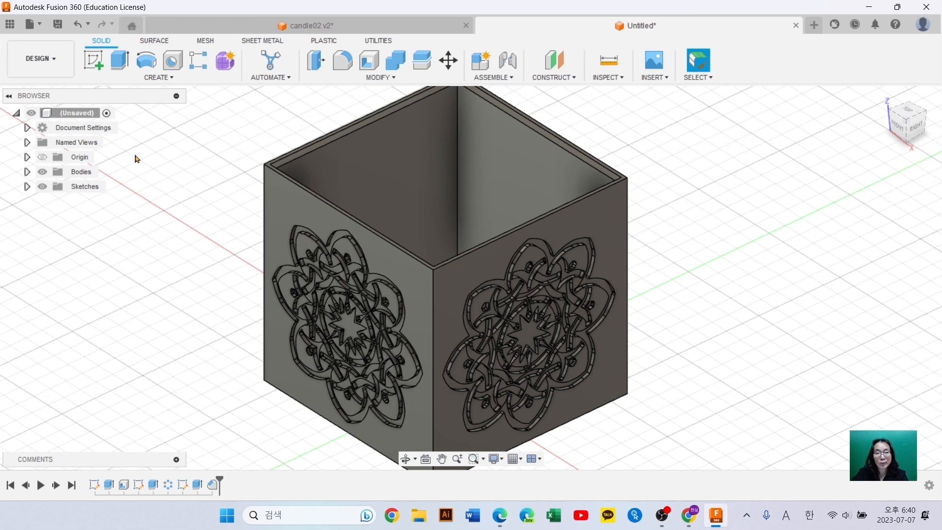
click(35, 26)
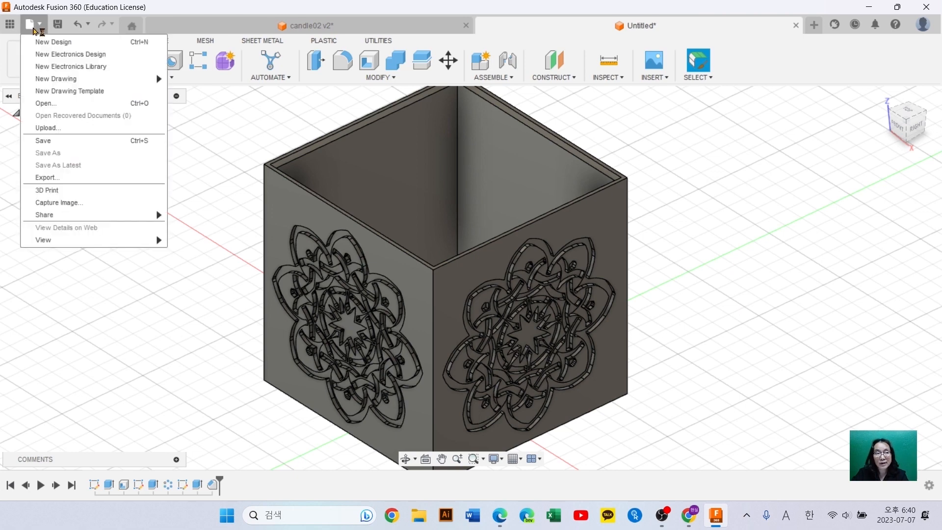
click(87, 141)
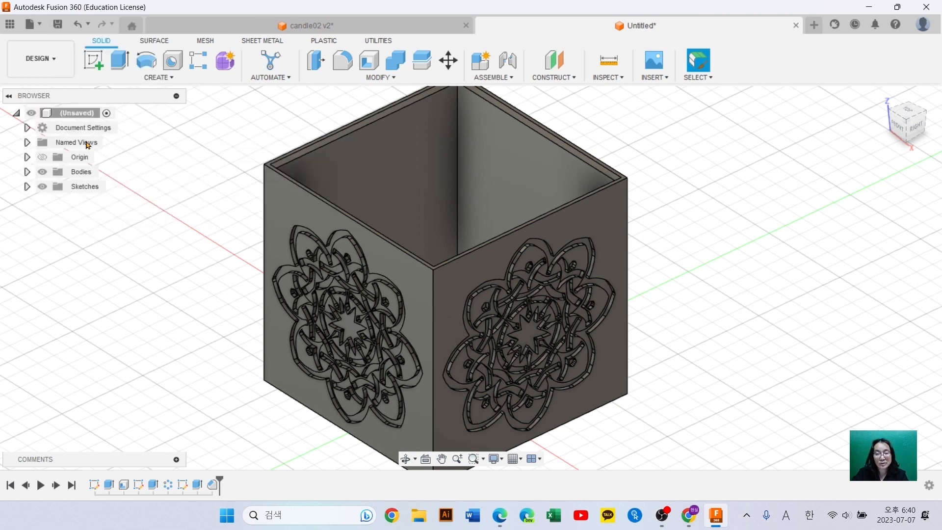
text(candle)
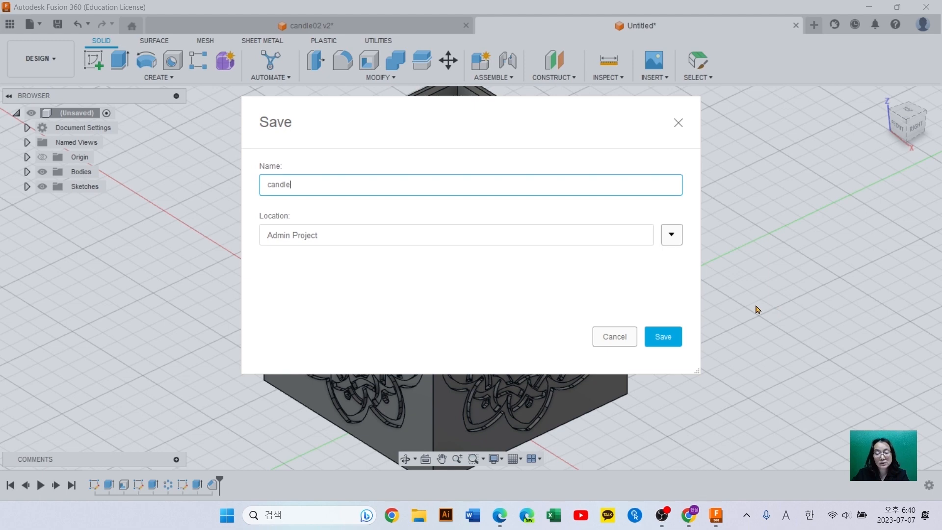
click(666, 344)
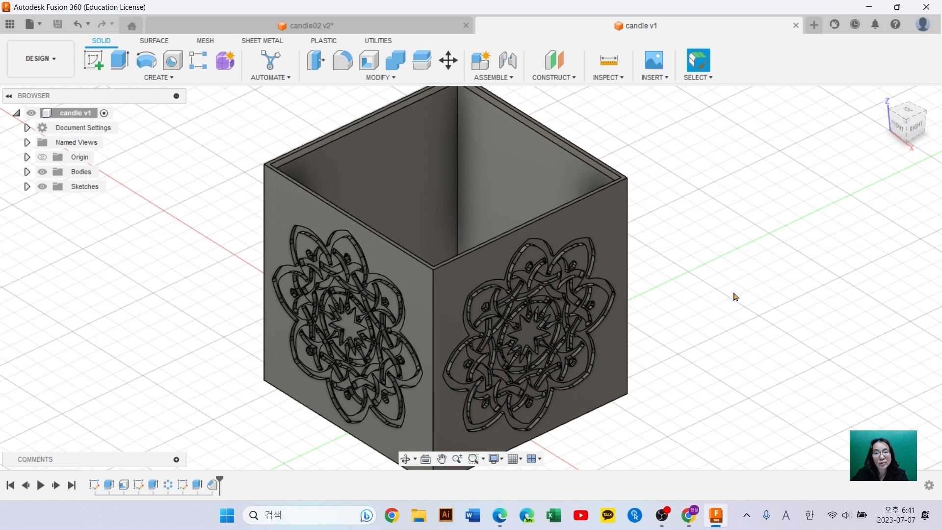
Export the whole candle component as a binary STL mesh in millimetres with high refinement
right_click(77, 115)
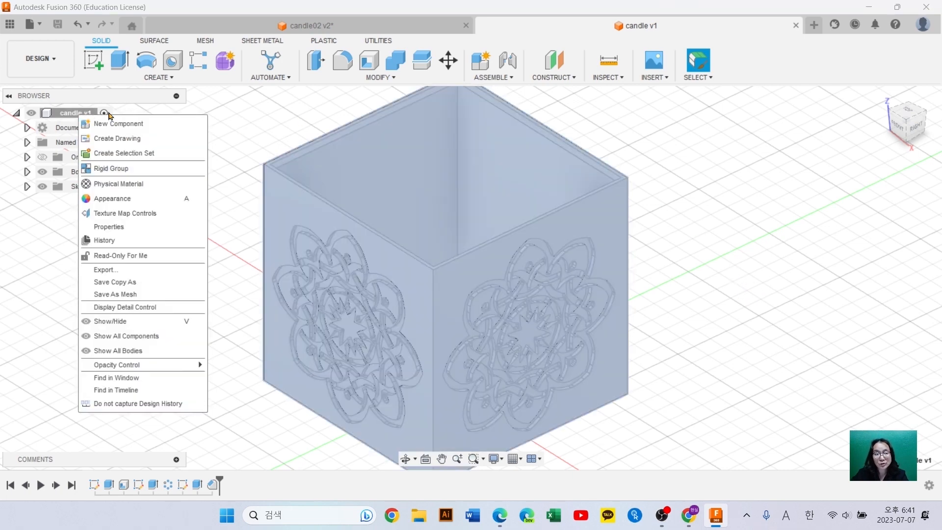
click(122, 296)
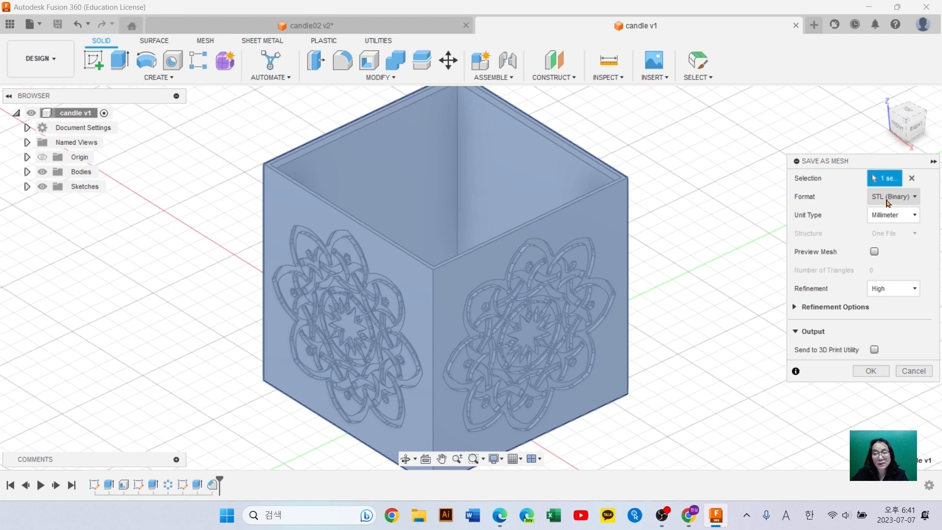
click(870, 371)
click(664, 411)
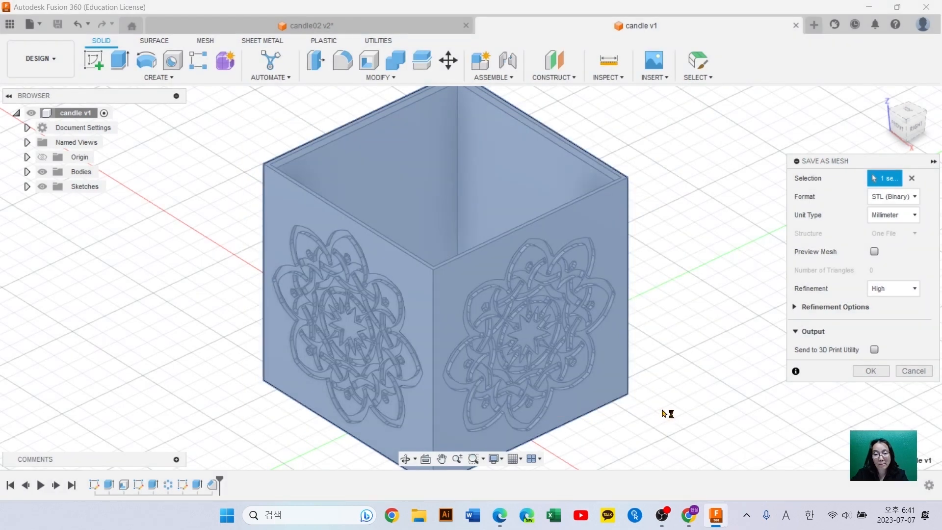